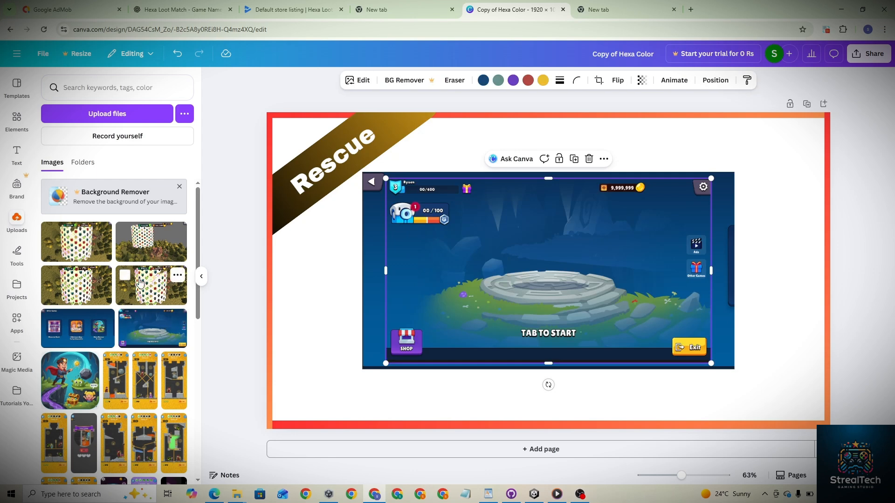
# - Add a tower gameplay screenshot from uploads to the page and shrink it toward the top-left corner
pyautogui.click(139, 281)
pyautogui.moveTo(438, 241); pyautogui.dragTo(347, 190)
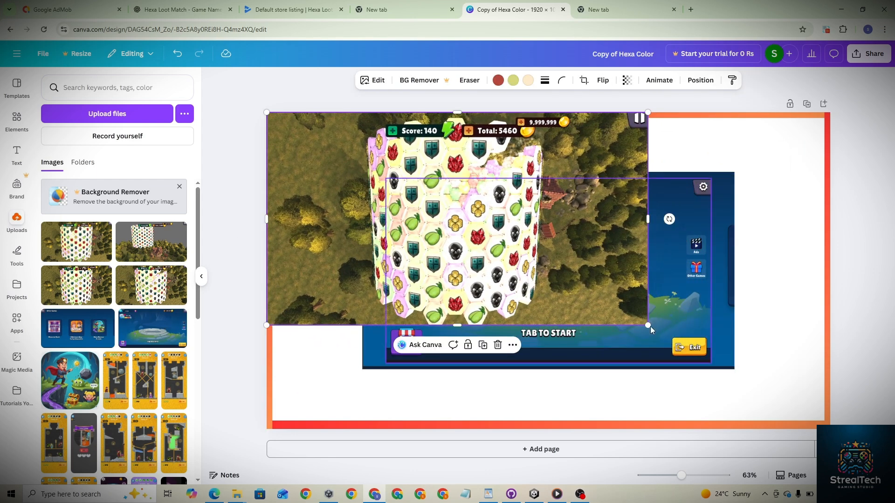
pyautogui.moveTo(648, 325); pyautogui.dragTo(509, 248)
# - Move the home screen screenshot down to the lower-right part of the page
pyautogui.click(586, 280)
pyautogui.moveTo(586, 279); pyautogui.dragTo(702, 339)
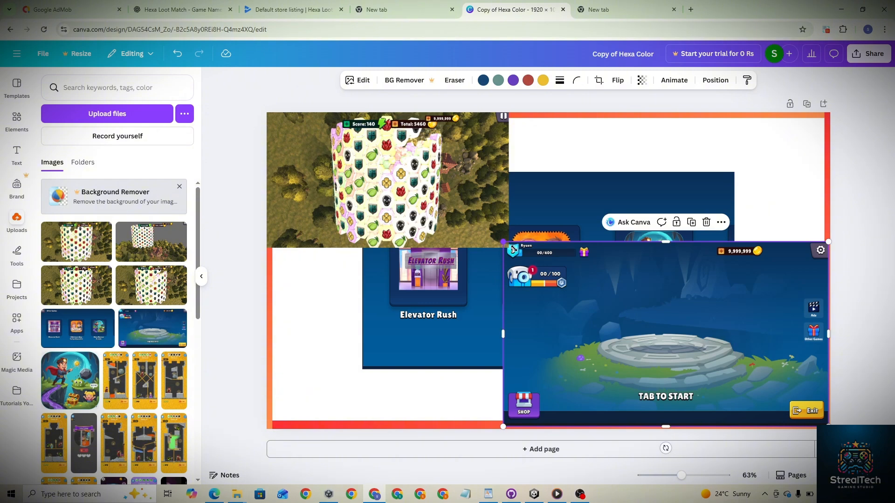
# - Enlarge the tower screenshot so it fills the top-left quarter of the page
pyautogui.moveTo(512, 247); pyautogui.dragTo(539, 265)
pyautogui.click(497, 243)
# - Move and resize the Other Games screenshot to fill the bottom-left quarter of the page
pyautogui.click(513, 318)
pyautogui.moveTo(514, 318); pyautogui.dragTo(418, 377)
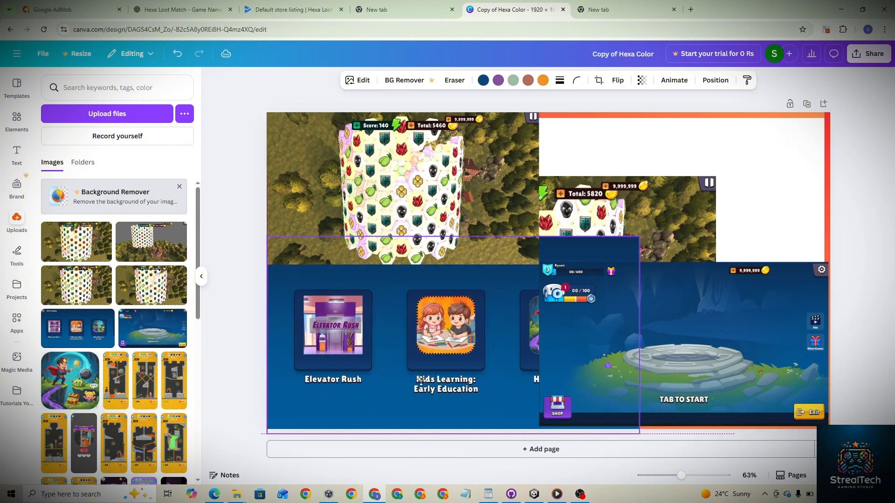
pyautogui.moveTo(642, 232); pyautogui.dragTo(560, 273)
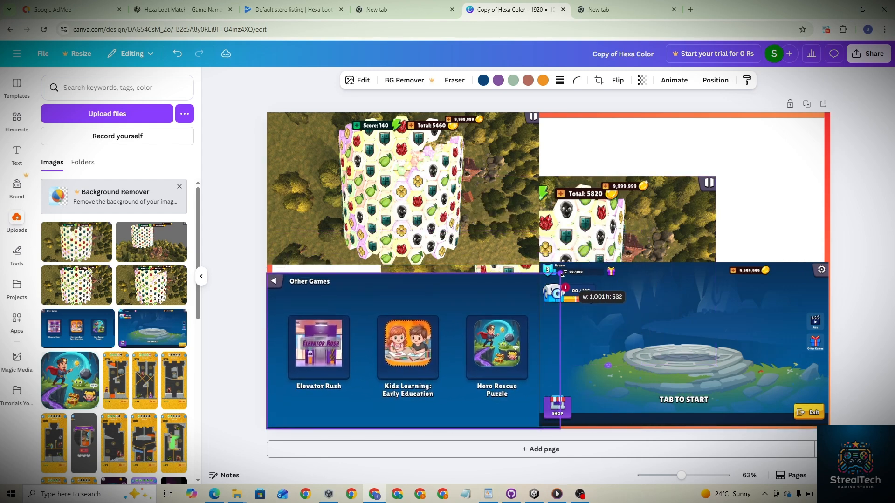
pyautogui.moveTo(266, 277); pyautogui.dragTo(251, 265)
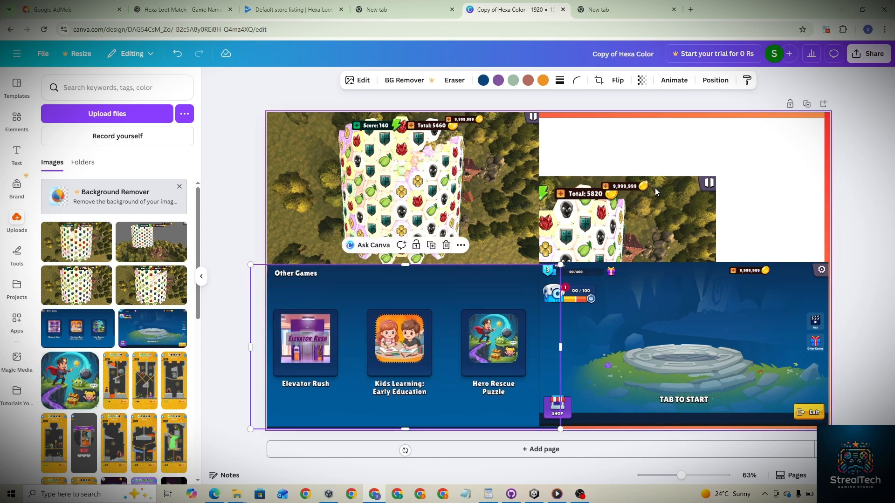
# - Enlarge the second tower screenshot and move it into the bottom-right quarter
pyautogui.moveTo(638, 225); pyautogui.dragTo(773, 155)
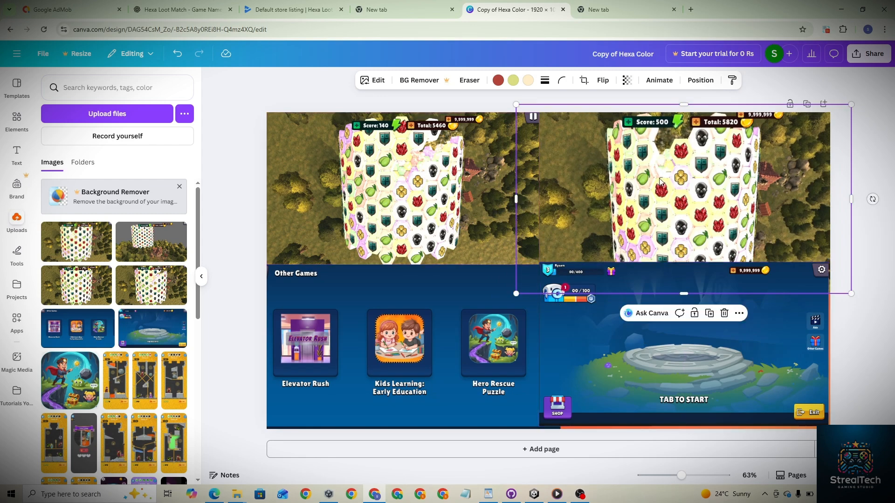
pyautogui.moveTo(660, 182); pyautogui.dragTo(676, 364)
# - Move the home screen screenshot up into the top-right quarter of the page
pyautogui.click(671, 350)
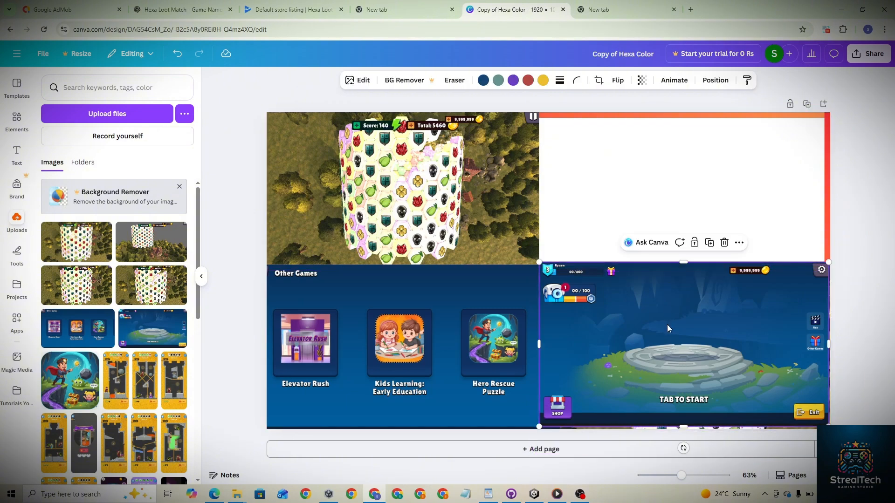
pyautogui.moveTo(668, 328); pyautogui.dragTo(665, 177)
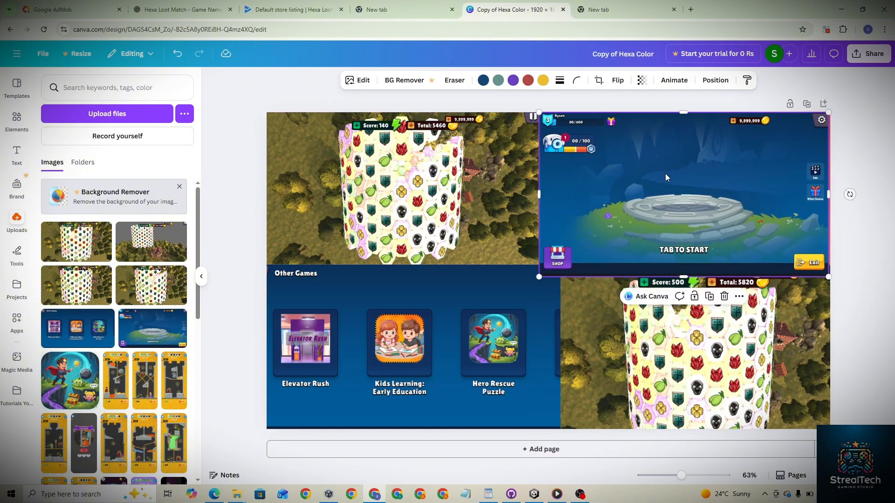
# - Replace the bottom-right picture with another tower screenshot from the uploads
pyautogui.click(730, 320)
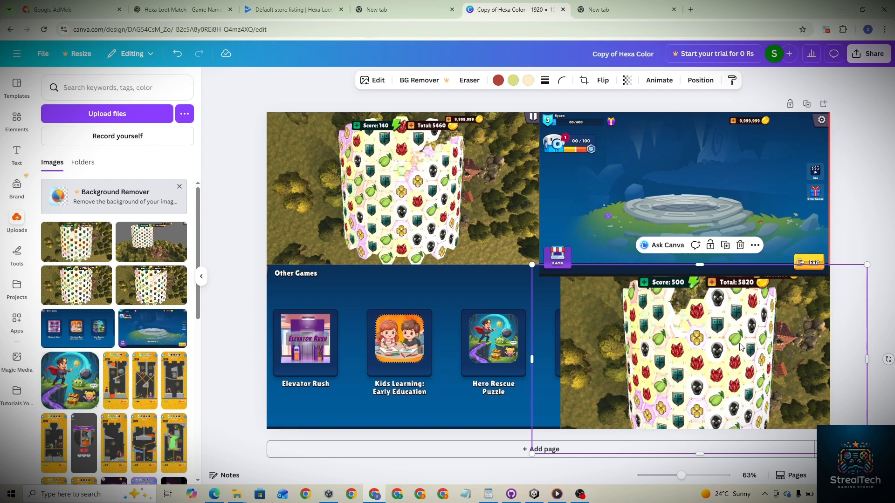
pyautogui.moveTo(741, 347); pyautogui.dragTo(739, 347)
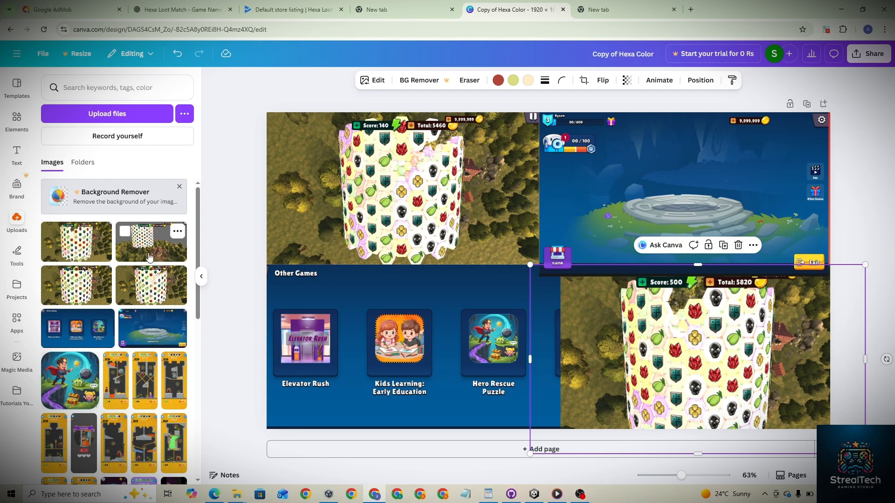
pyautogui.moveTo(150, 257); pyautogui.dragTo(635, 298)
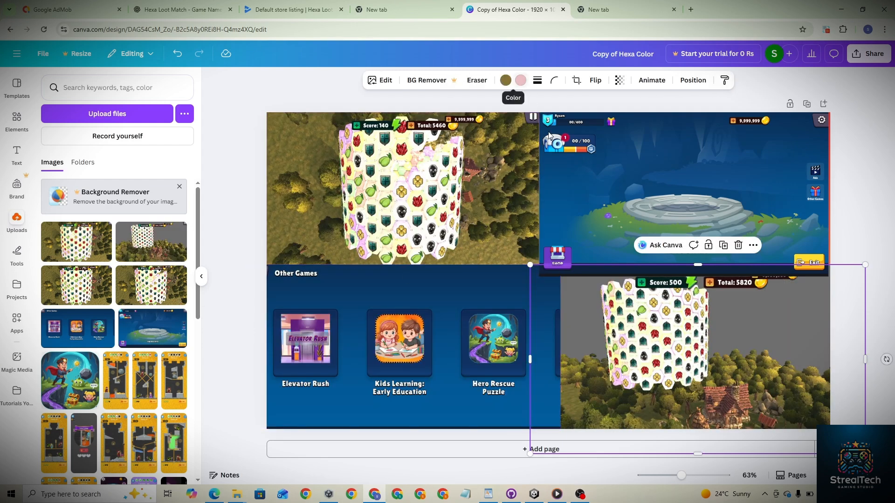
# - Give the bottom-right and top-left screenshots solid borders with stroke weight 18
pyautogui.click(537, 80)
pyautogui.click(510, 108)
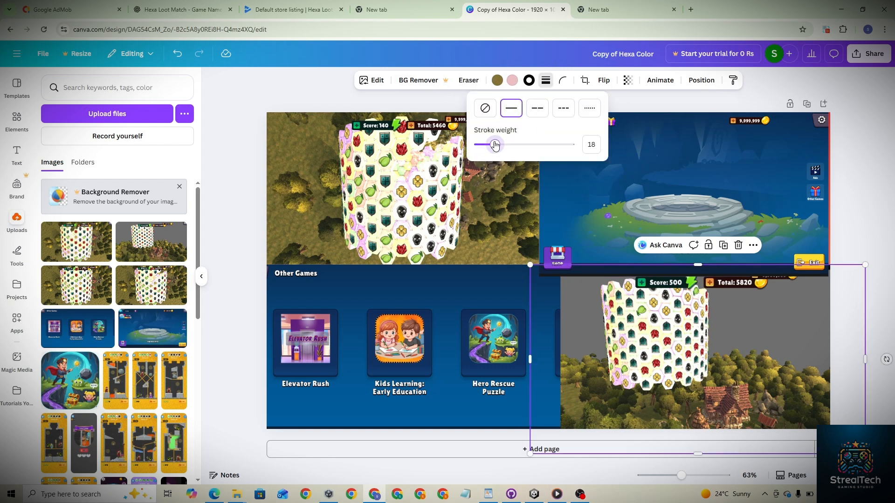
pyautogui.click(460, 191)
pyautogui.click(545, 80)
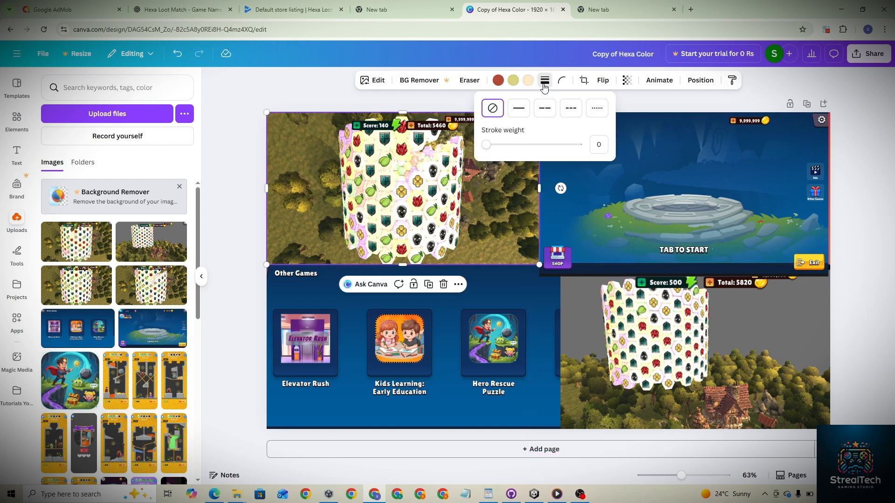
pyautogui.click(525, 119)
pyautogui.moveTo(499, 144); pyautogui.dragTo(511, 146)
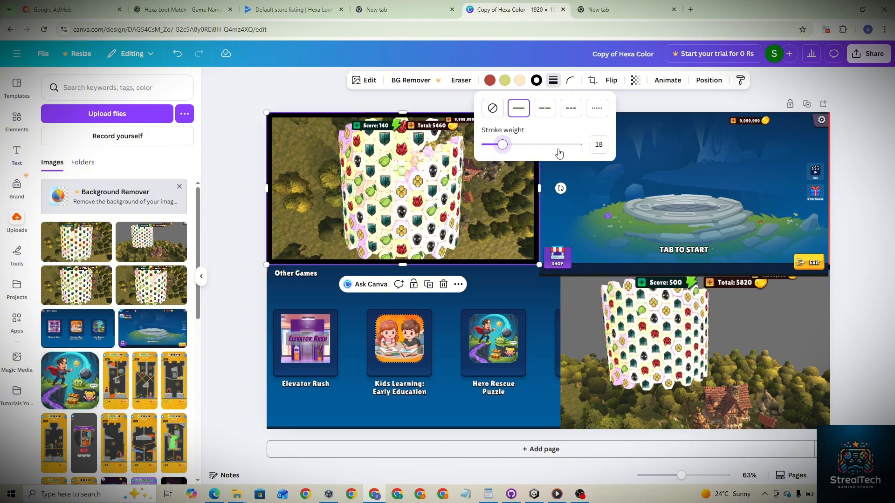
# - Add a solid border of about weight 17 to the top-right home screen screenshot
pyautogui.click(649, 167)
pyautogui.click(560, 80)
pyautogui.click(533, 108)
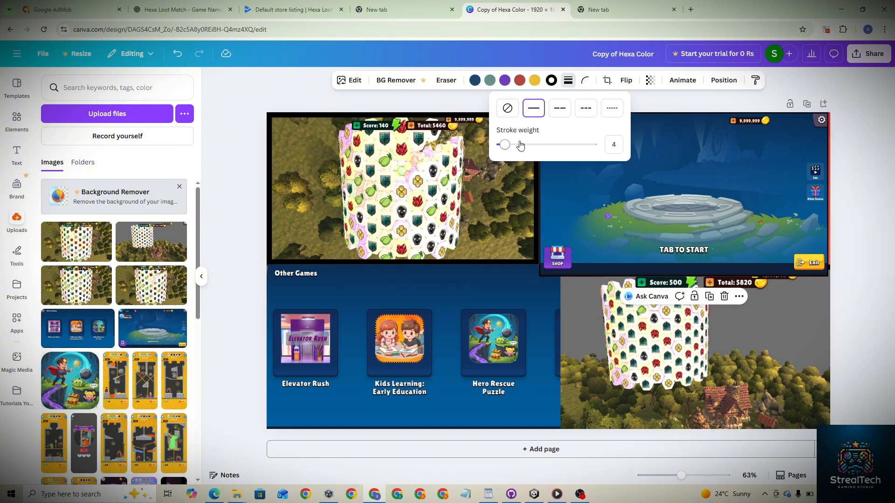
pyautogui.moveTo(499, 145); pyautogui.dragTo(516, 147)
# - Add a solid border with stroke weight 17 to the Other Games screenshot
pyautogui.click(471, 293)
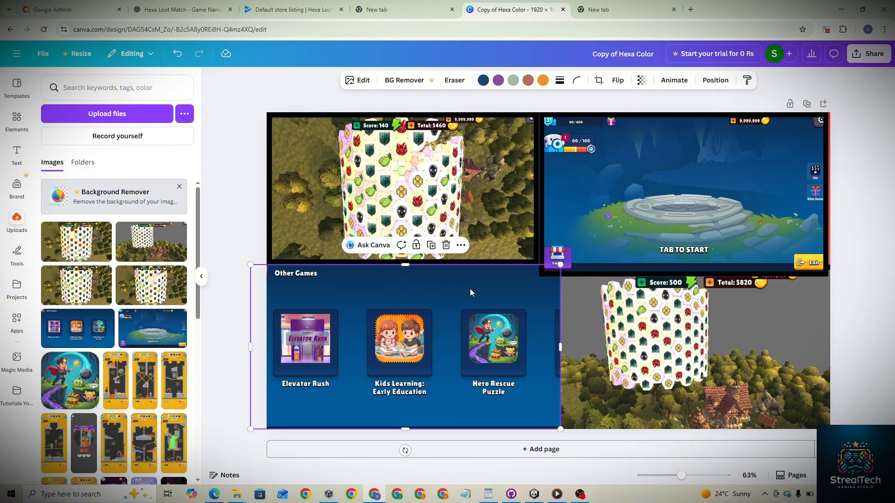
pyautogui.click(559, 80)
pyautogui.click(534, 111)
pyautogui.click(516, 146)
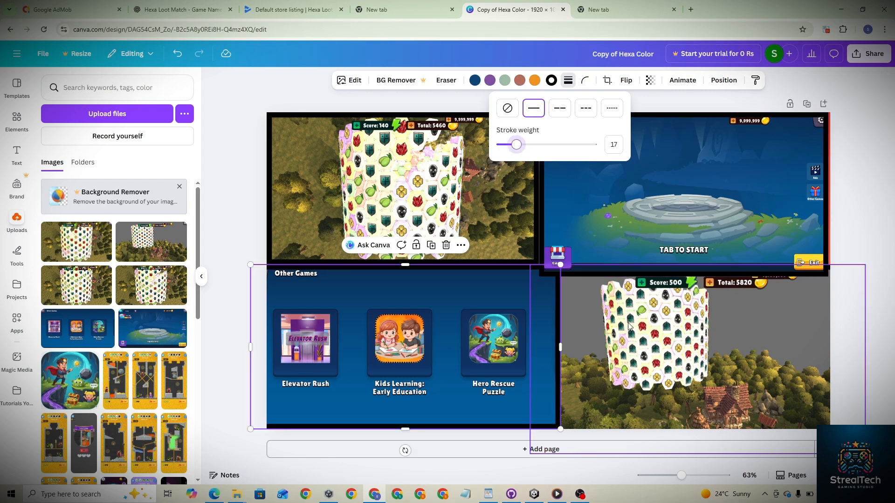
# - Widen the top-left tower screenshot slightly so it meets the top-right image
pyautogui.click(548, 257)
pyautogui.click(533, 256)
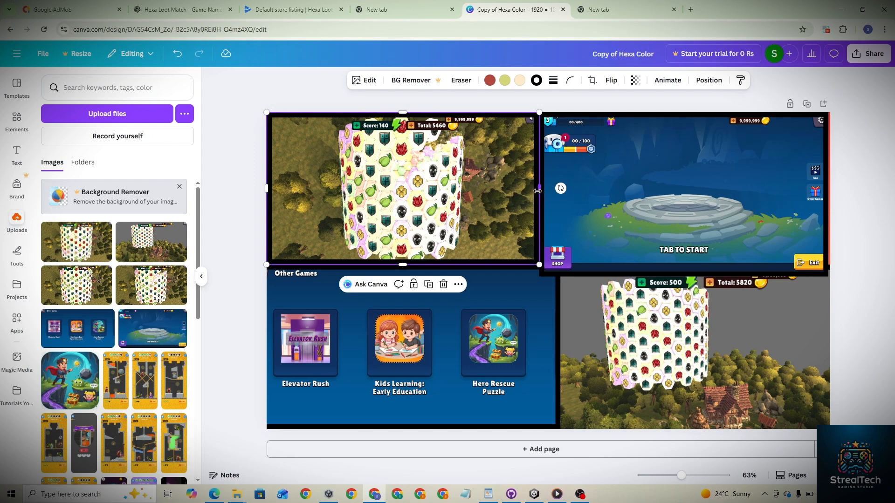
pyautogui.moveTo(538, 191); pyautogui.dragTo(544, 190)
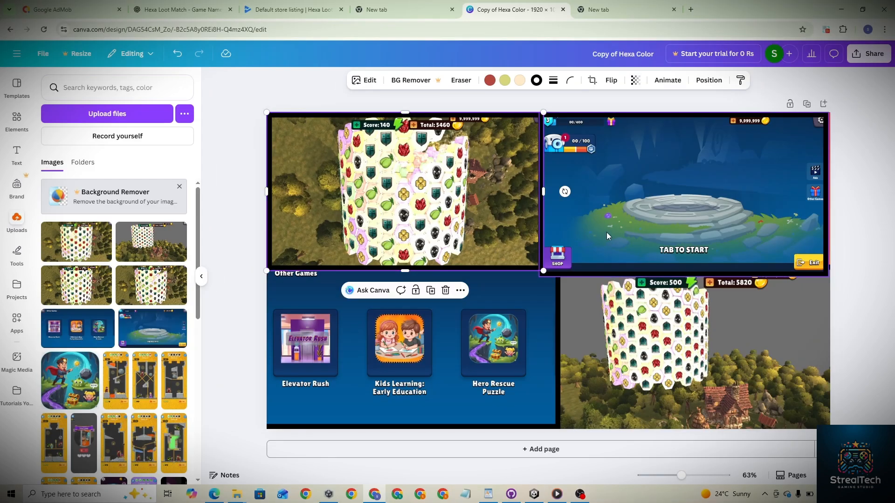
# - Resize the bottom-right tower screenshot to fit the bottom-right quarter of the page
pyautogui.click(608, 233)
pyautogui.click(582, 328)
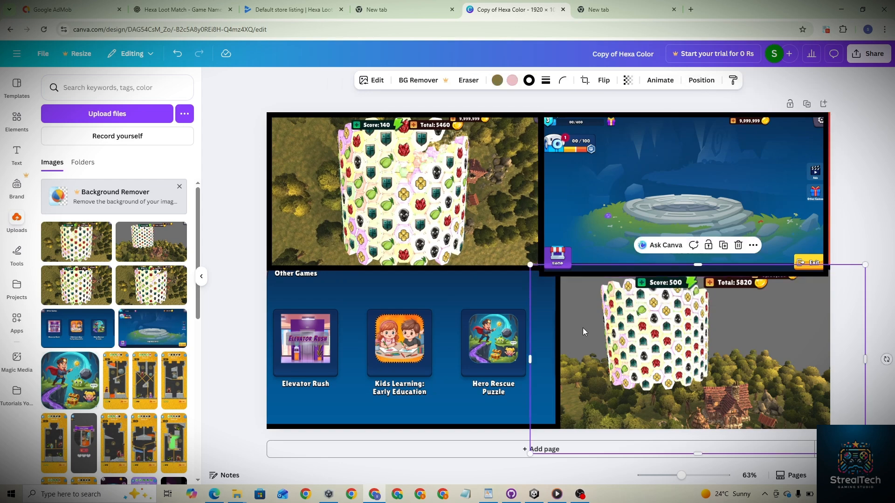
pyautogui.click(803, 231)
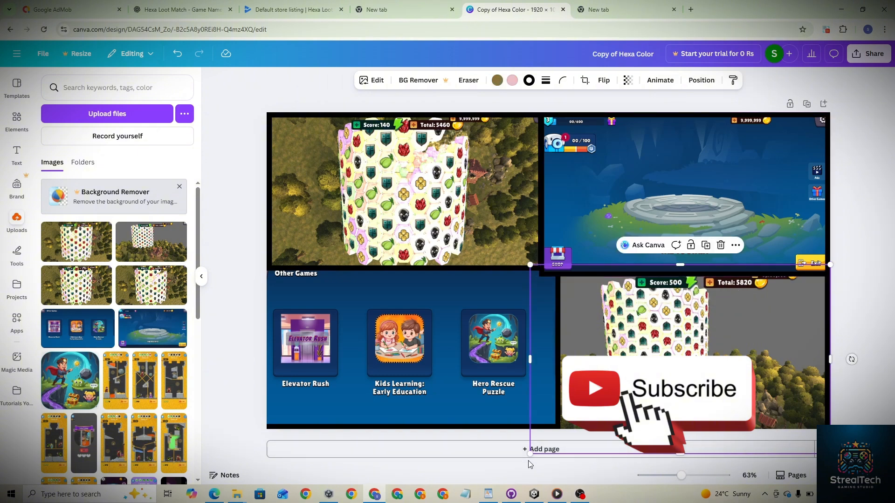
pyautogui.moveTo(531, 451); pyautogui.dragTo(554, 438)
pyautogui.moveTo(689, 437); pyautogui.dragTo(691, 429)
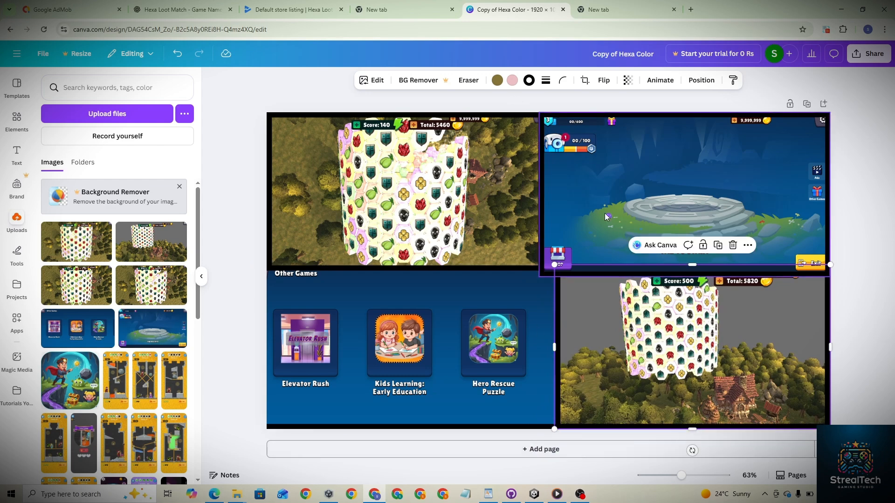
# - Change the border colour of the bottom-right, top-left and top-right screenshots to white
pyautogui.click(529, 81)
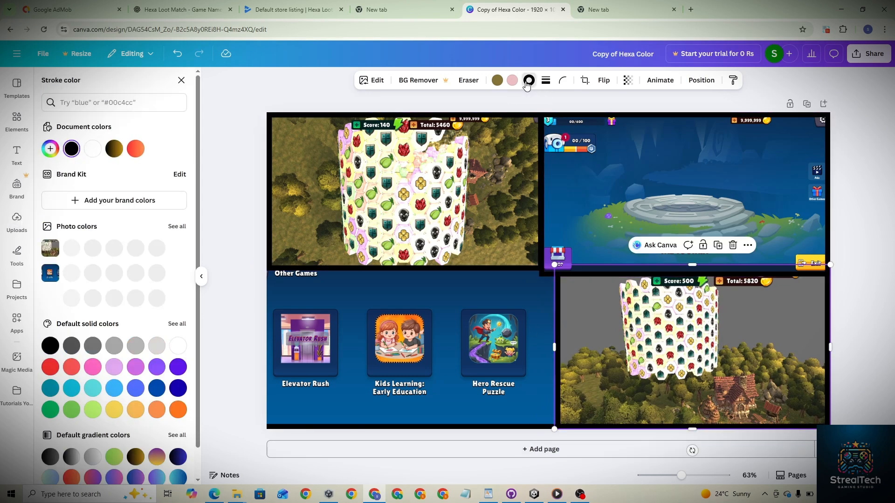
pyautogui.click(96, 153)
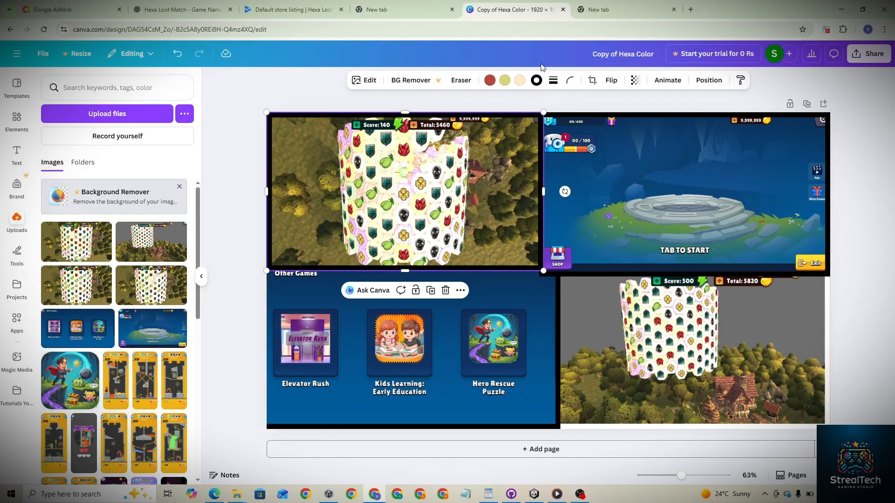
pyautogui.click(536, 81)
pyautogui.click(95, 149)
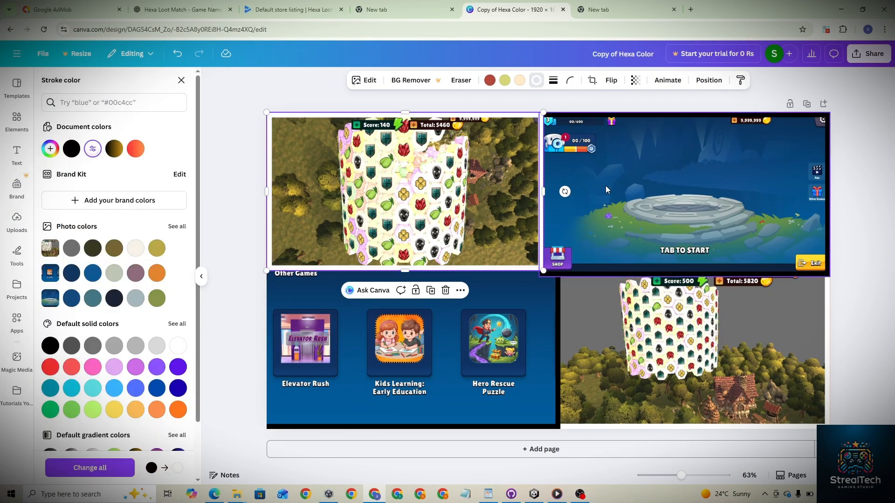
pyautogui.click(606, 186)
pyautogui.click(551, 80)
pyautogui.click(93, 150)
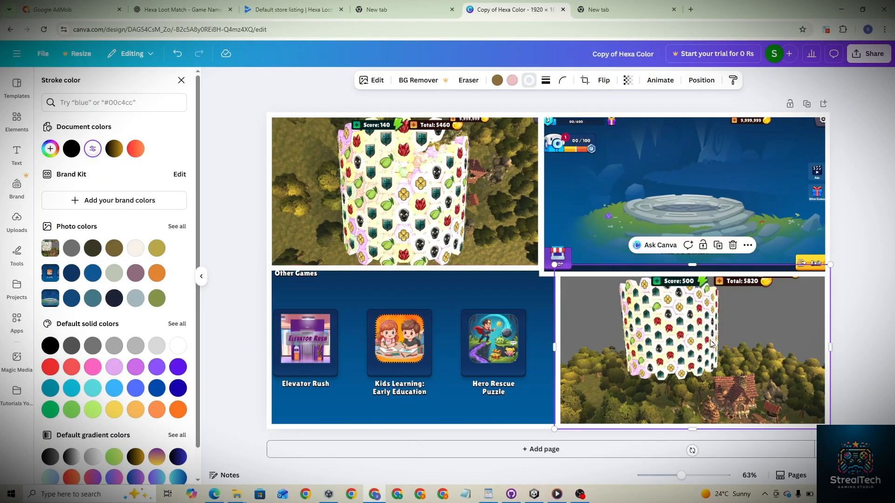
pyautogui.click(886, 324)
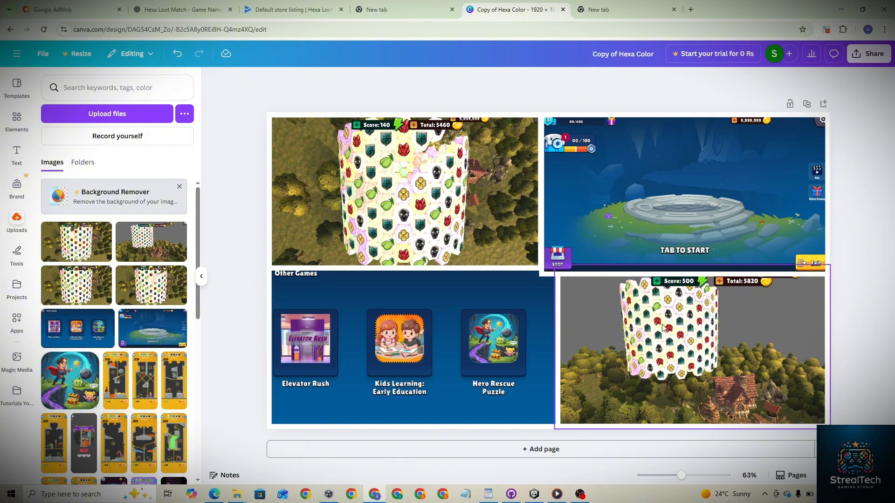
# - Upload the gem puzzle image from Downloads and place it, shrunk, at the centre of the collage
pyautogui.click(105, 115)
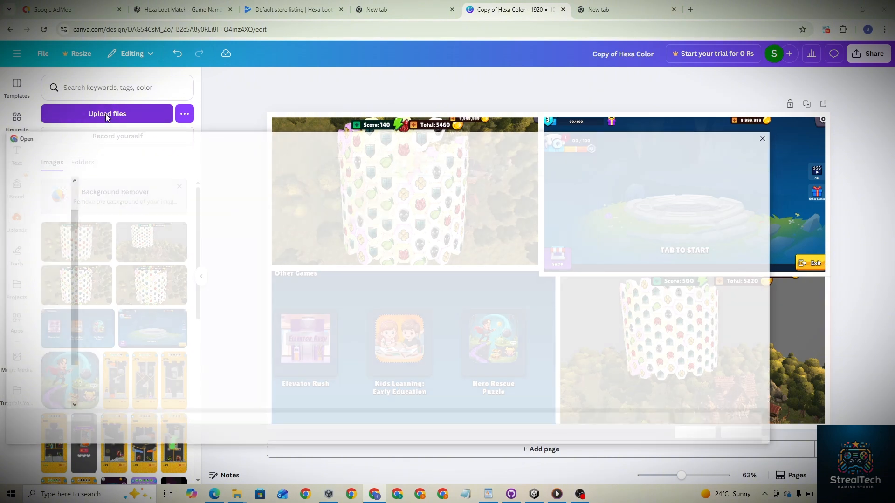
pyautogui.scroll(1, 36, 201)
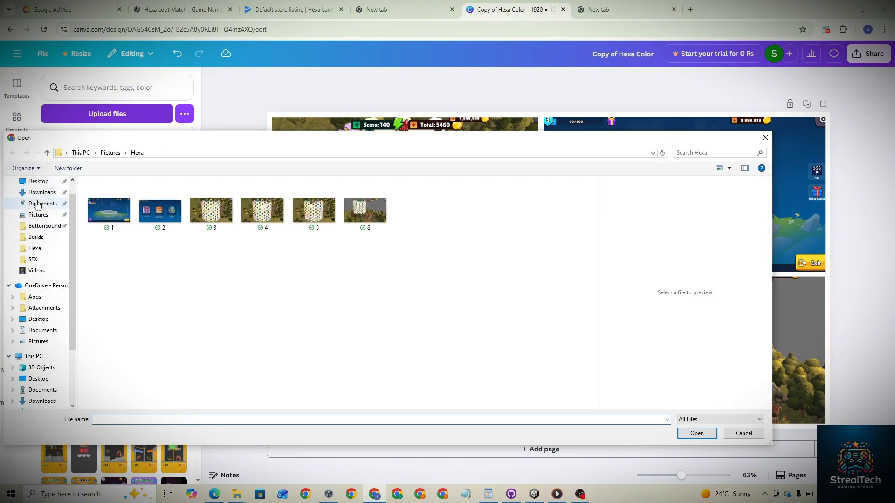
pyautogui.click(38, 194)
pyautogui.doubleClick(132, 213)
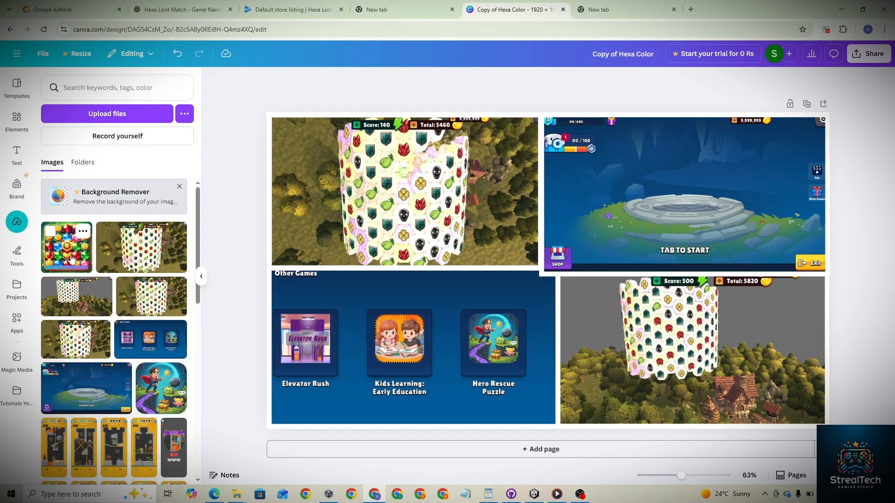
pyautogui.click(71, 259)
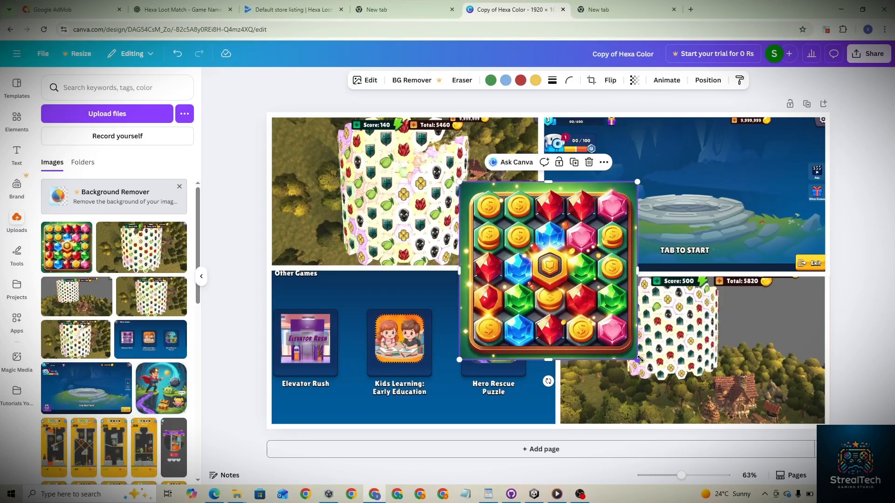
pyautogui.moveTo(634, 359); pyautogui.dragTo(598, 322)
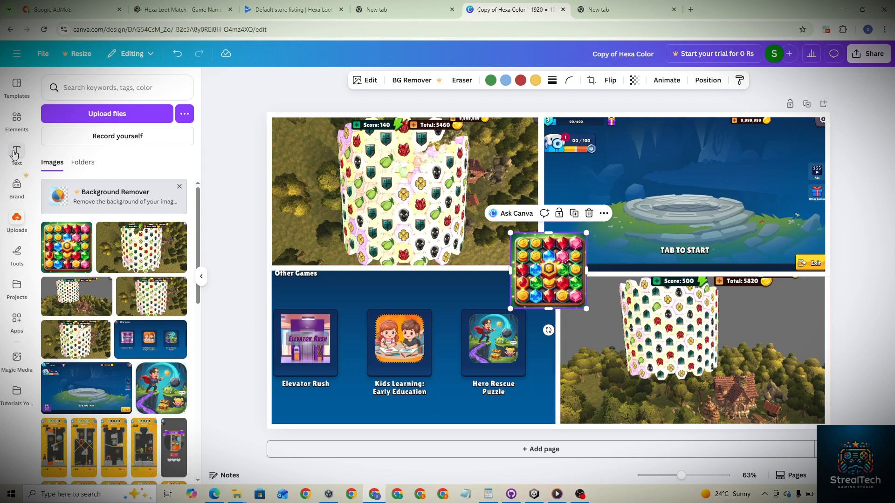
# - Insert a pointed leaf shape from Elements, rotate it, and move it toward the top-left
pyautogui.click(17, 119)
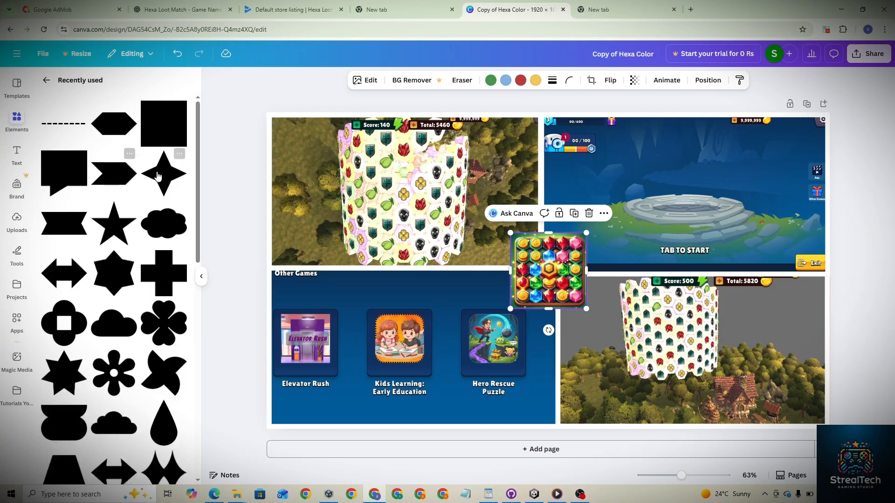
pyautogui.scroll(-1, 158, 345)
pyautogui.scroll(-1, 158, 347)
pyautogui.click(161, 413)
pyautogui.moveTo(548, 340); pyautogui.dragTo(599, 329)
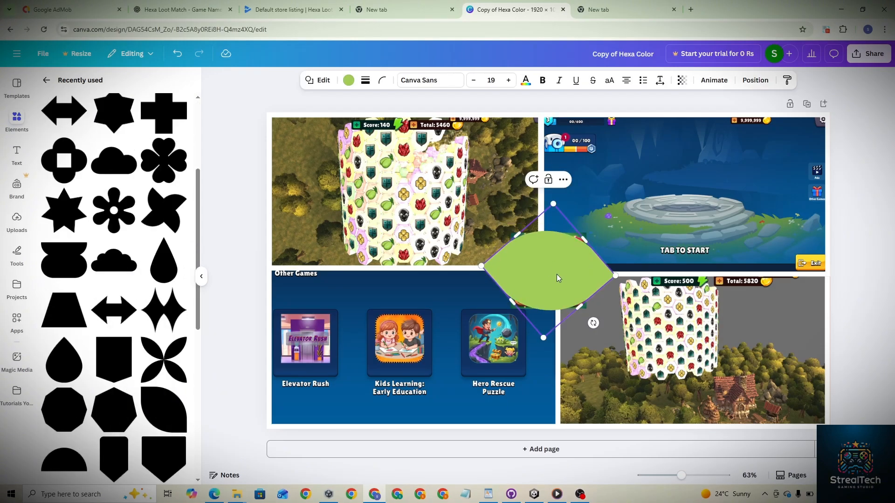
pyautogui.moveTo(548, 285); pyautogui.dragTo(483, 151)
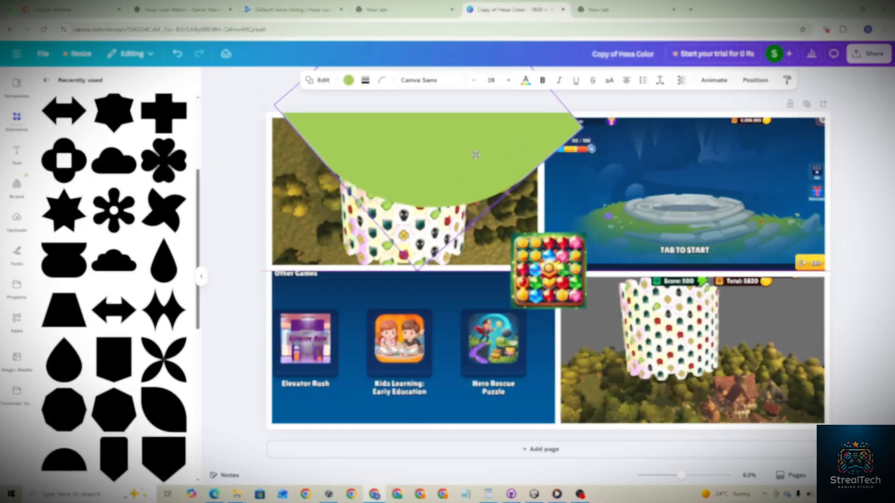
# - Nudge the leaf shape slightly down and to the left
pyautogui.moveTo(476, 154); pyautogui.dragTo(469, 161)
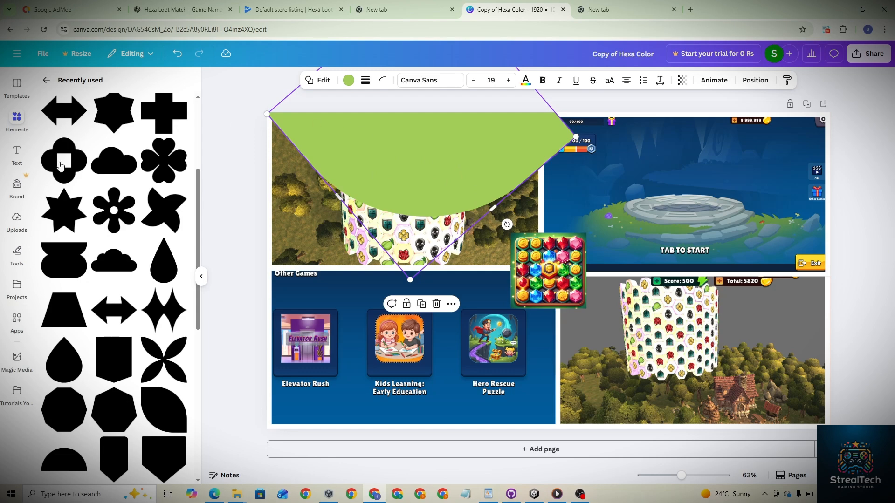
# - Add the HUGE SALE text combination to the page and delete its SALE line
pyautogui.click(21, 154)
pyautogui.scroll(-5, 106, 292)
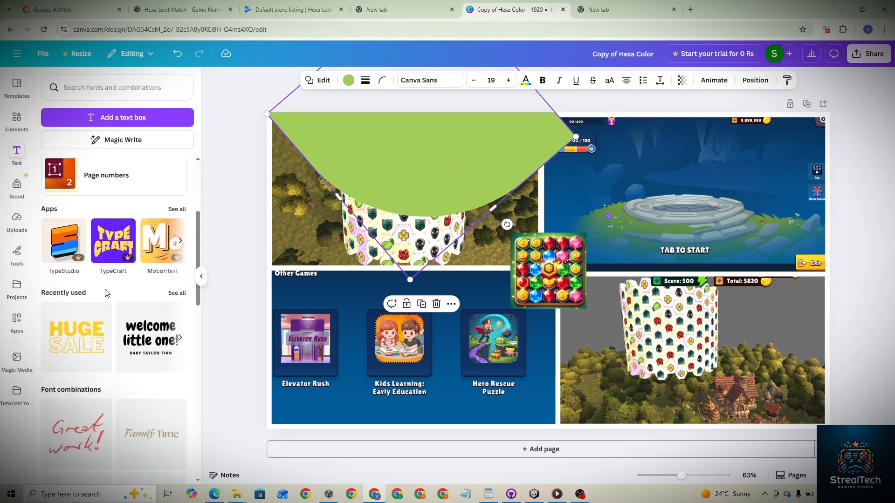
pyautogui.scroll(-2, 106, 293)
pyautogui.scroll(5, 106, 292)
pyautogui.click(101, 192)
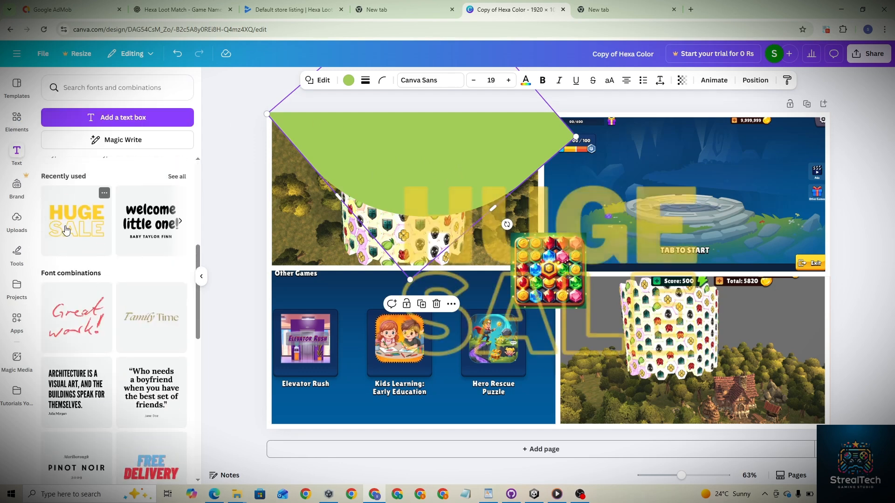
pyautogui.click(564, 308)
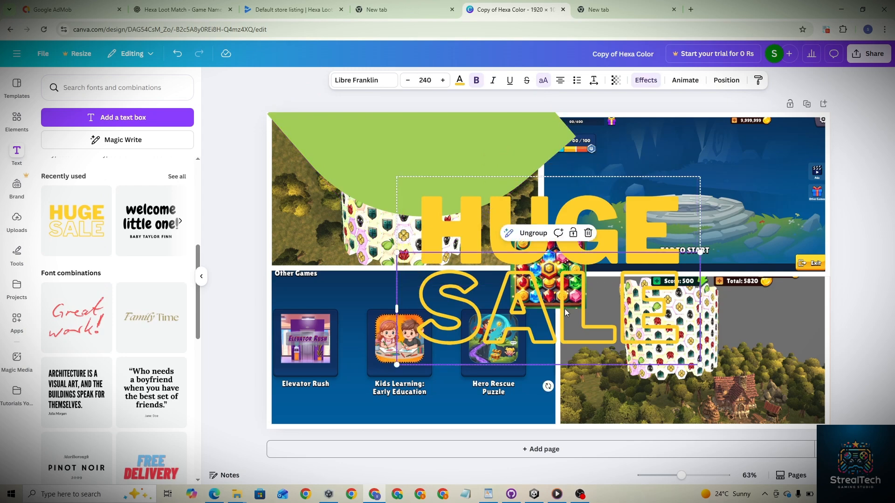
pyautogui.press('Delete')
# - Replace the HUGE text with "Drag, match, and solve" copied from the short description in the ChatGPT tab
pyautogui.doubleClick(636, 245)
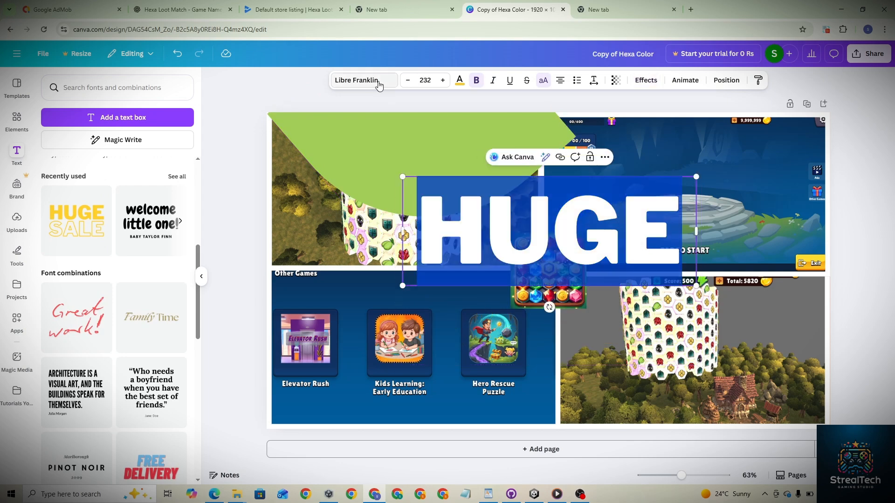
pyautogui.click(182, 9)
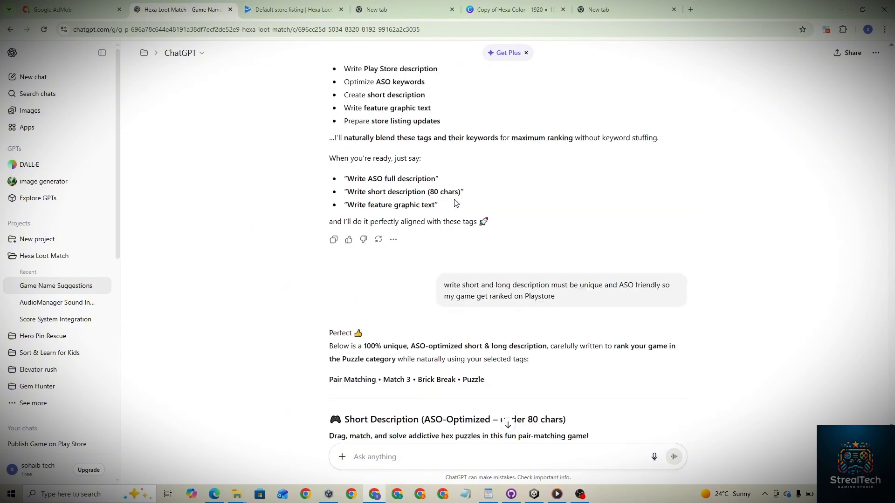
pyautogui.scroll(4, 456, 203)
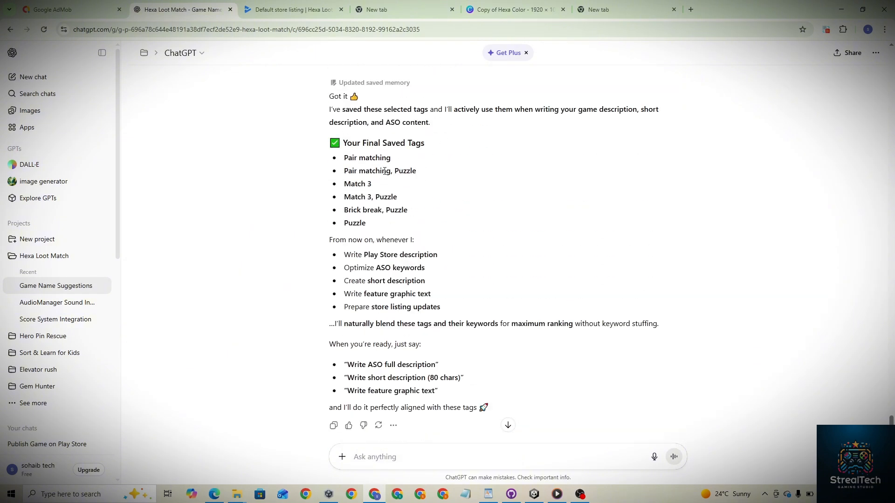
pyautogui.scroll(15, 394, 163)
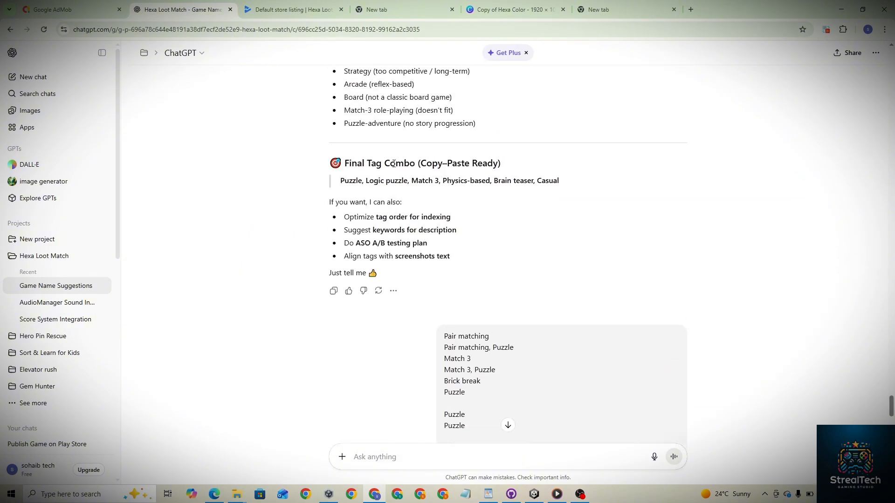
pyautogui.scroll(-15, 394, 164)
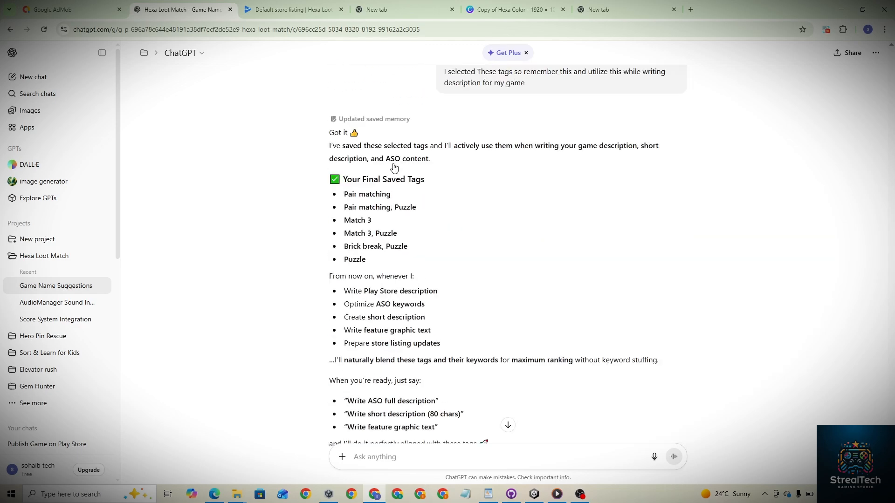
pyautogui.scroll(4, 394, 164)
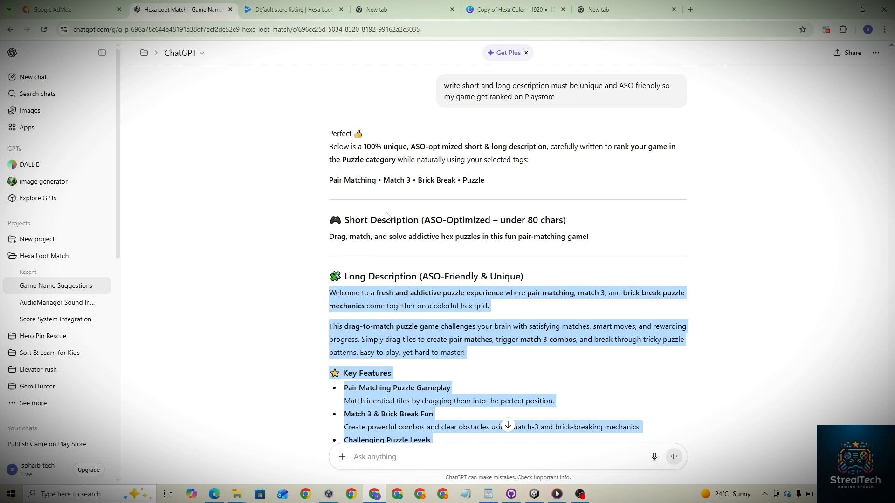
pyautogui.moveTo(407, 241); pyautogui.dragTo(321, 238)
pyautogui.hotkey('ctrl', 'c')
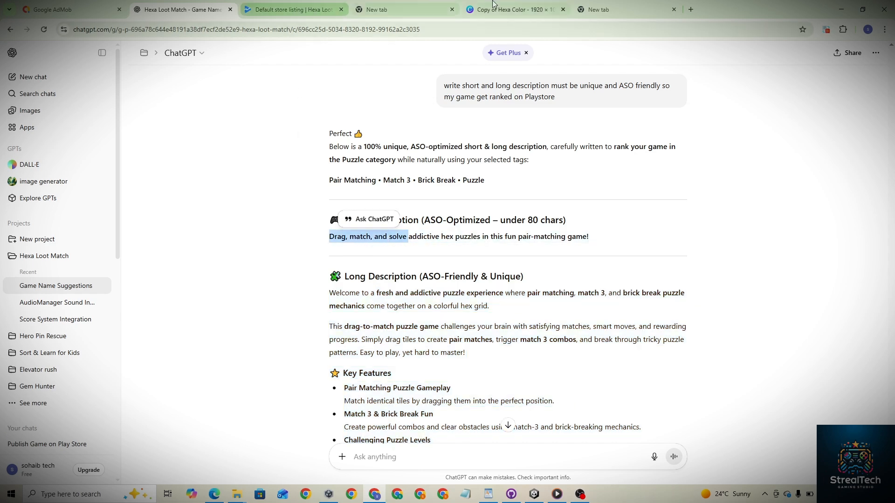
pyautogui.click(511, 10)
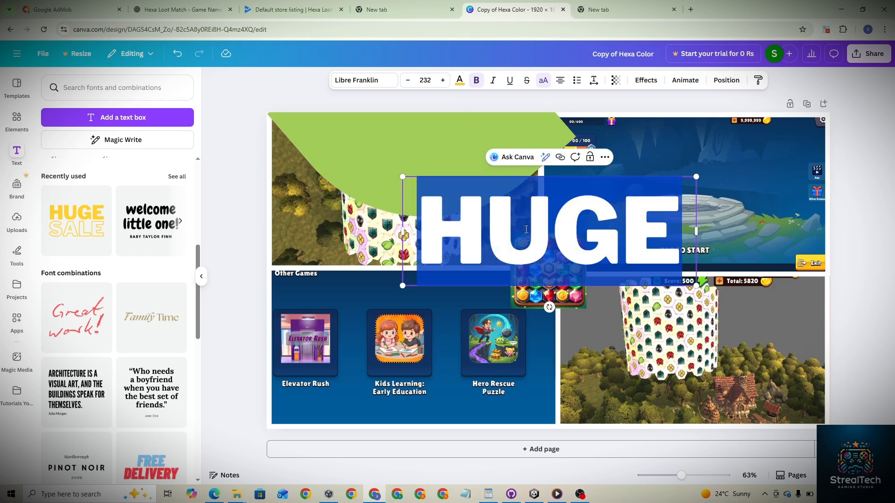
pyautogui.hotkey('ctrl', 'v')
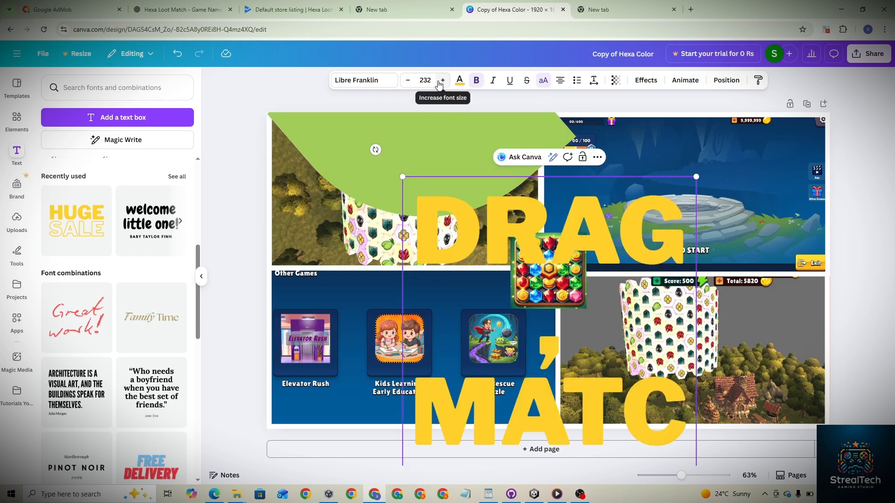
# - Set the headline's font size to 100
pyautogui.click(422, 82)
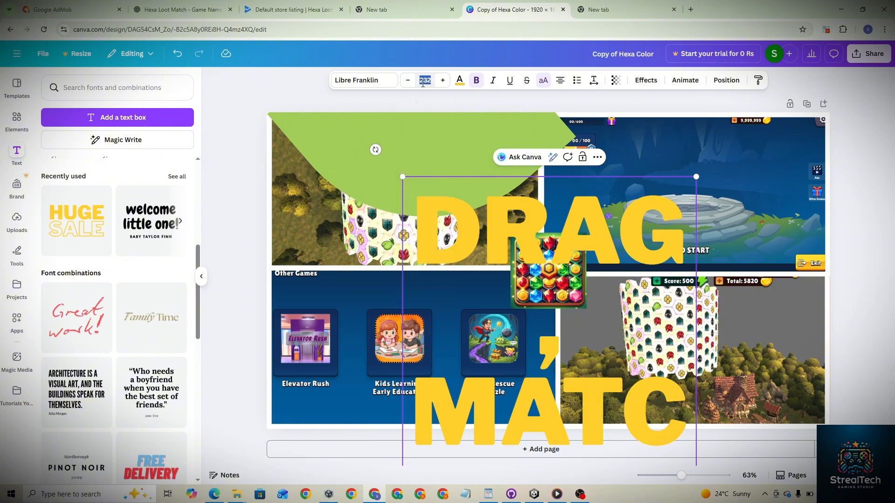
pyautogui.write('100')
pyautogui.press('Return')
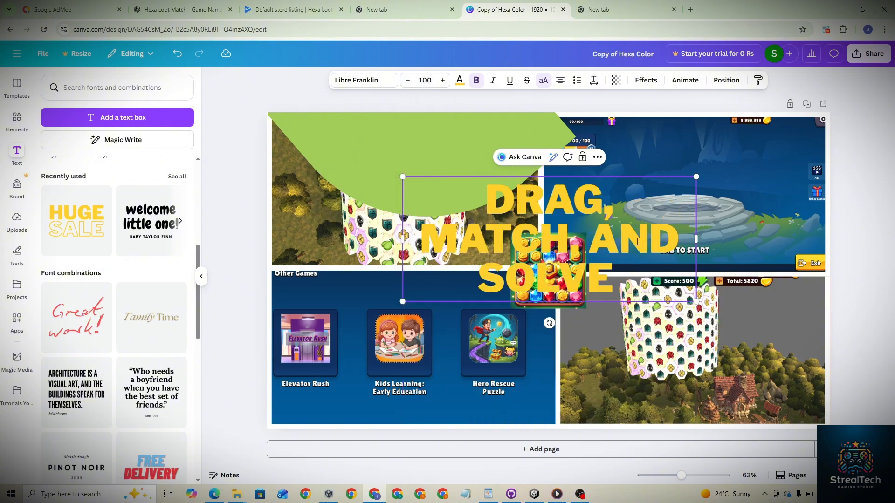
# - Shrink the headline text box and move it onto the green leaf shape at the top-left
pyautogui.moveTo(694, 301); pyautogui.dragTo(597, 258)
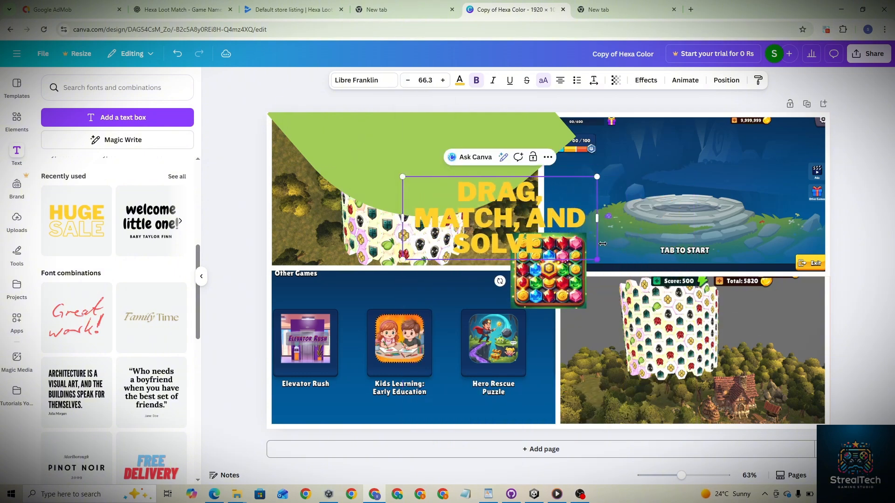
pyautogui.click(550, 311)
pyautogui.moveTo(480, 220); pyautogui.dragTo(411, 161)
# - Colour the headline text with the dark gold gradient
pyautogui.tripleClick(411, 161)
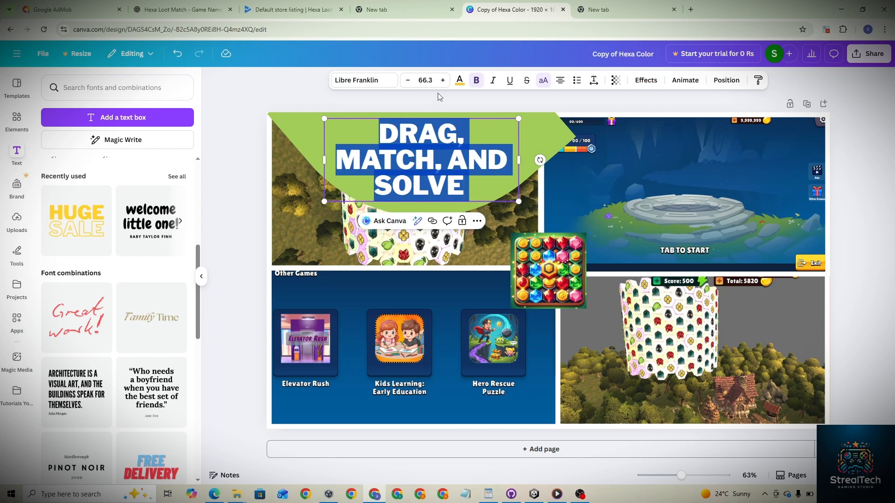
pyautogui.click(459, 81)
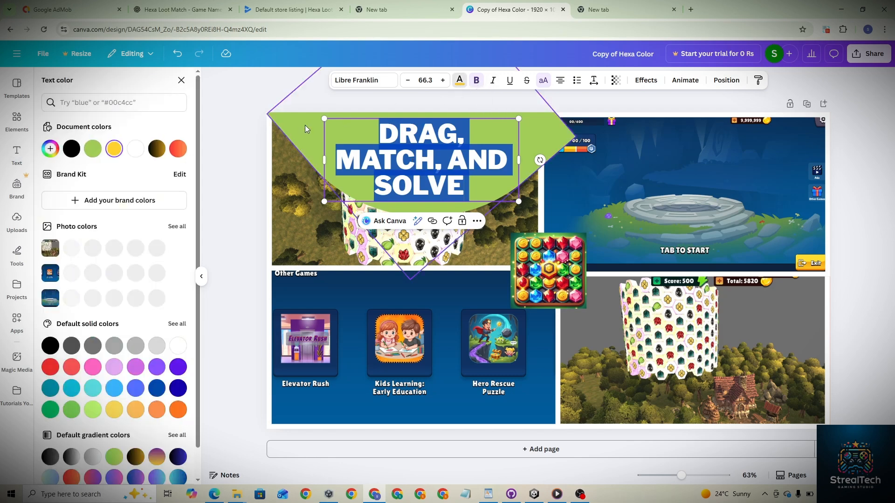
pyautogui.click(152, 150)
pyautogui.click(260, 150)
pyautogui.click(260, 150)
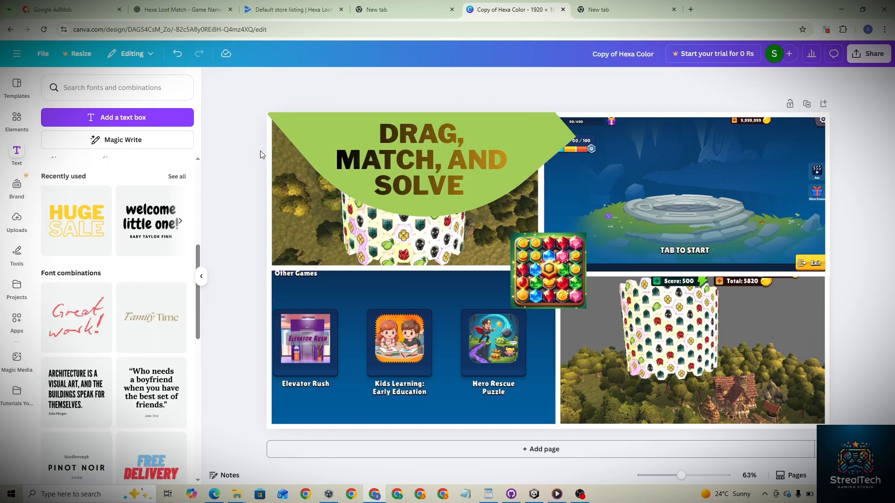
# - Change the headline text colour to black
pyautogui.click(426, 168)
pyautogui.click(460, 81)
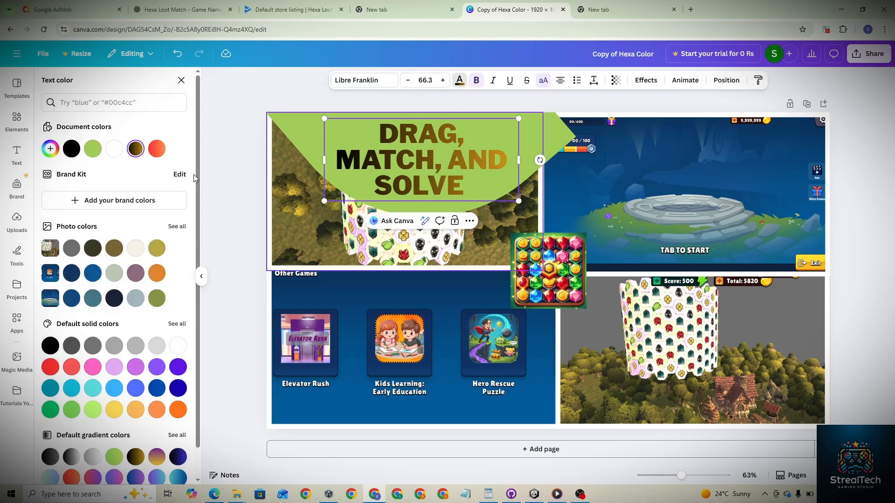
pyautogui.click(72, 149)
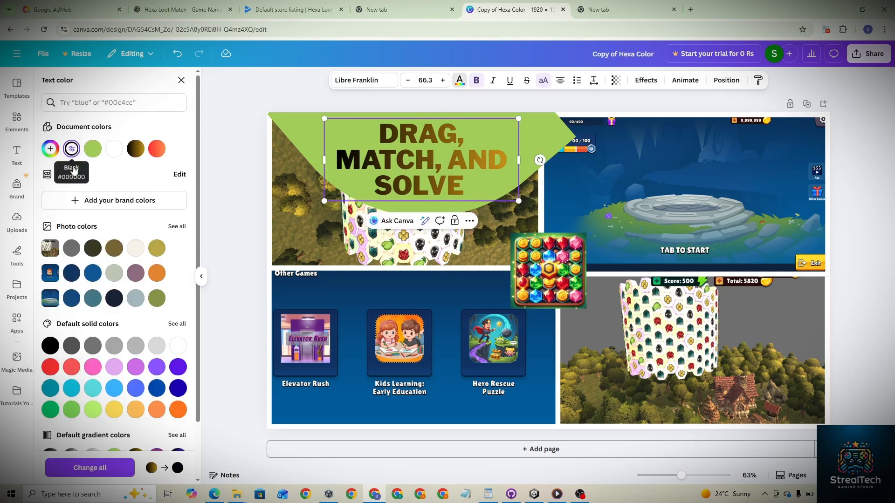
pyautogui.hotkey('ctrl', 'z')
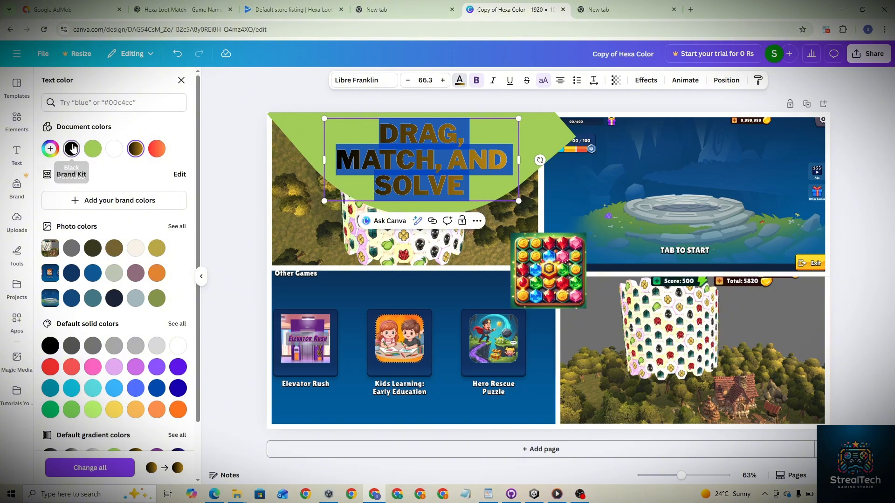
pyautogui.click(72, 148)
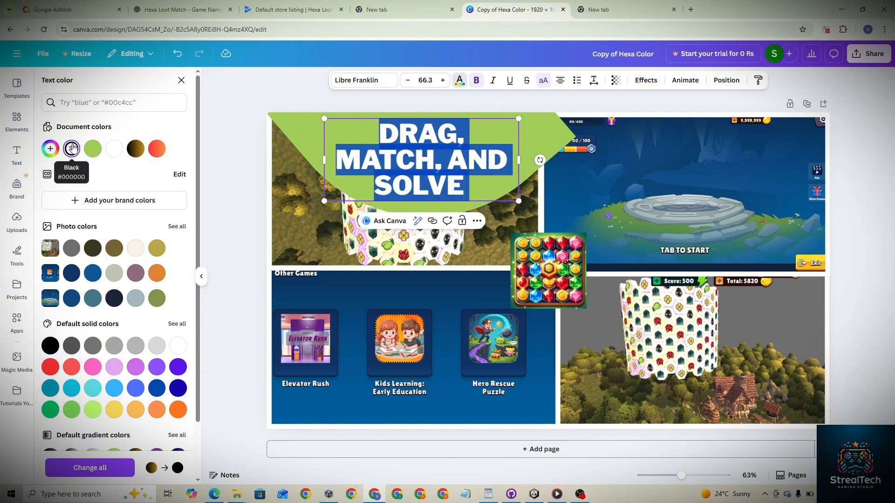
pyautogui.press('Escape')
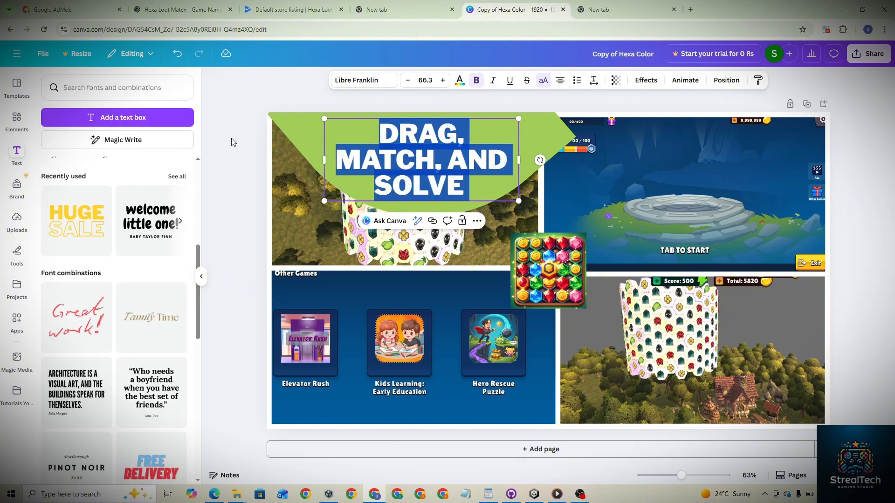
# - Give the leaf shape a white dotted border with a stroke weight of 16
pyautogui.click(842, 156)
pyautogui.click(530, 152)
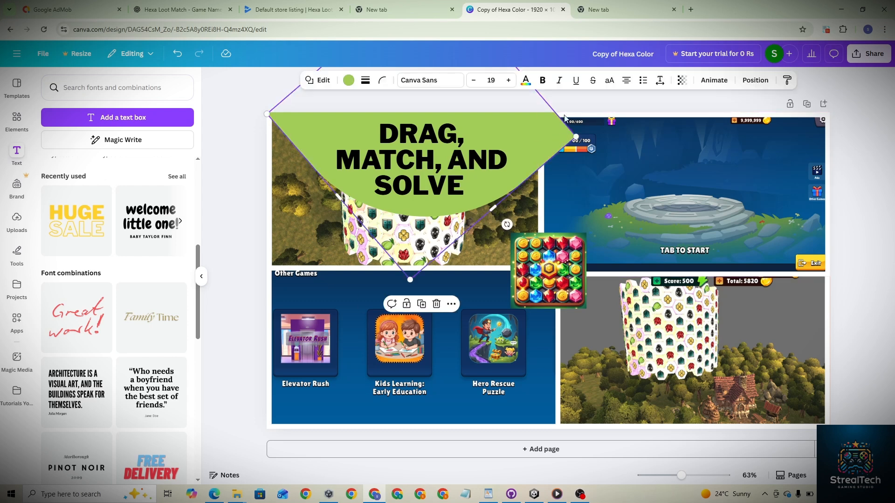
pyautogui.click(367, 81)
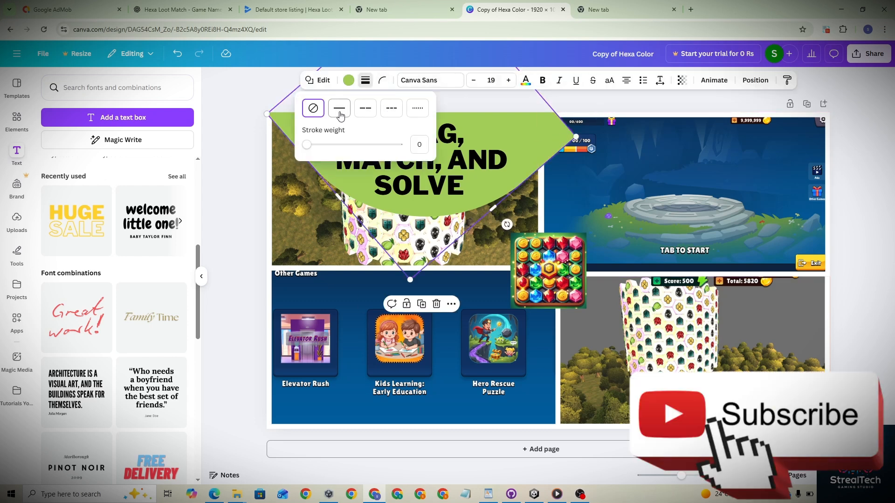
pyautogui.click(418, 108)
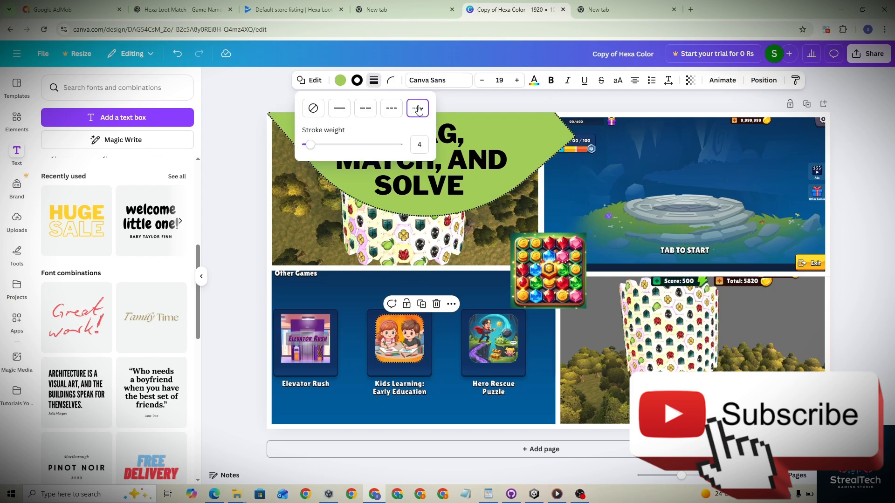
pyautogui.moveTo(307, 145); pyautogui.dragTo(321, 149)
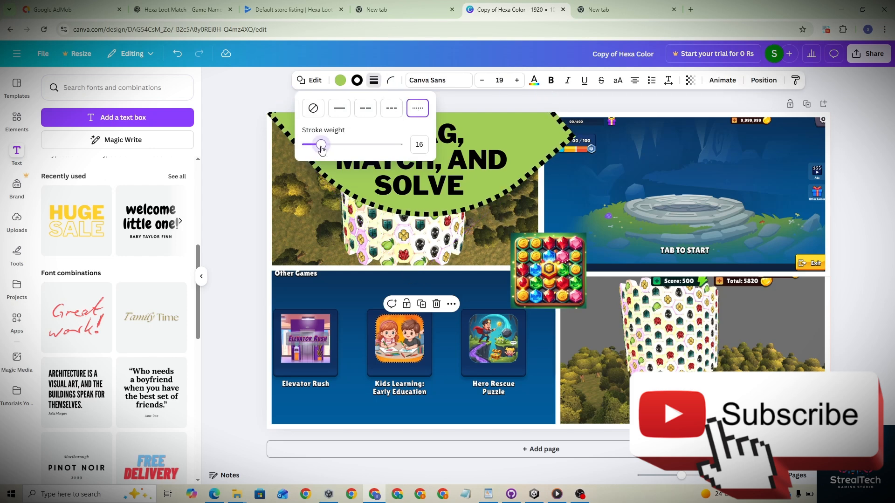
pyautogui.click(357, 80)
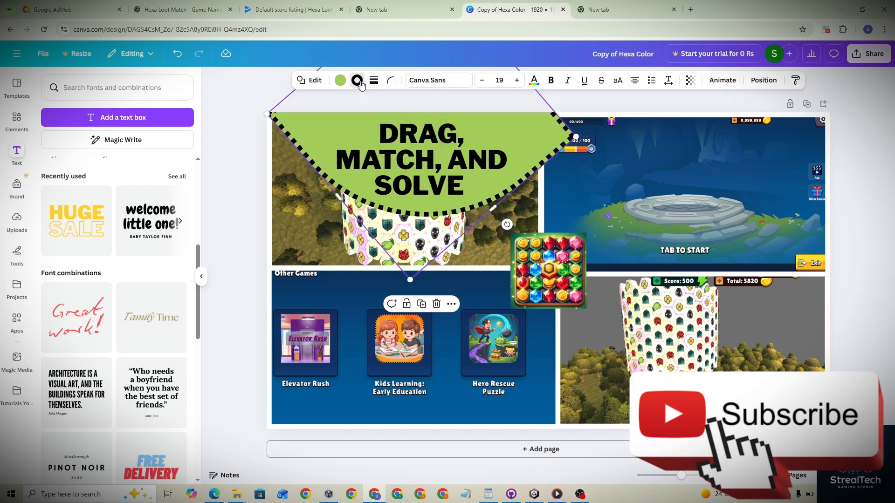
pyautogui.click(113, 149)
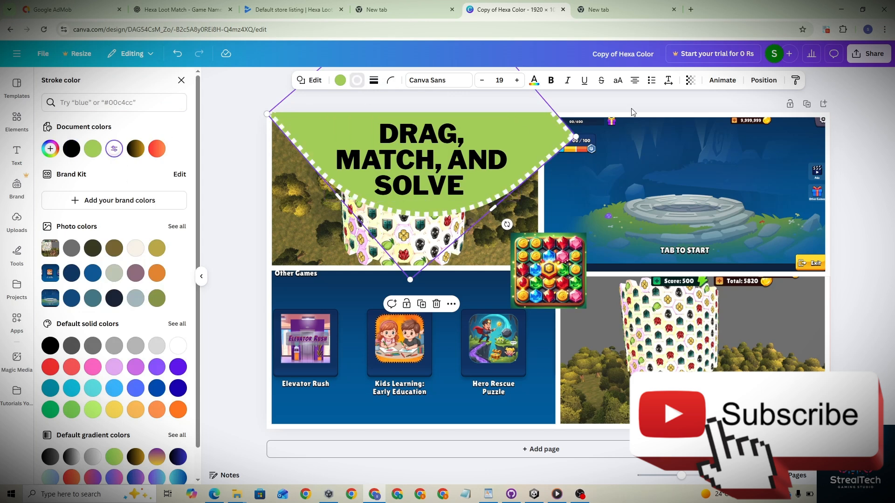
pyautogui.click(391, 81)
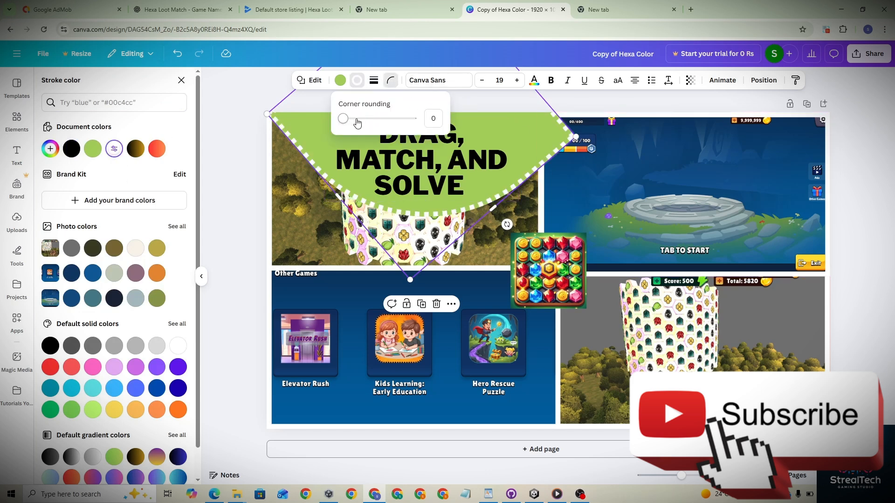
pyautogui.moveTo(357, 122); pyautogui.dragTo(420, 121)
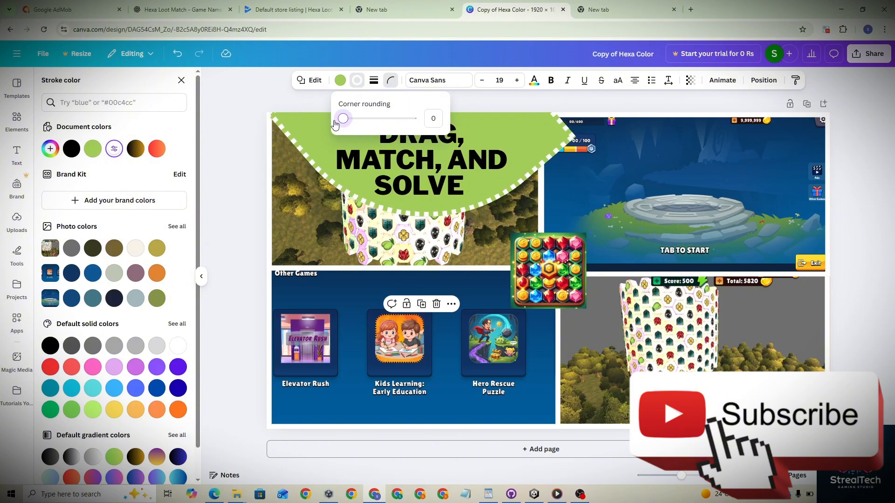
pyautogui.moveTo(412, 118); pyautogui.dragTo(338, 119)
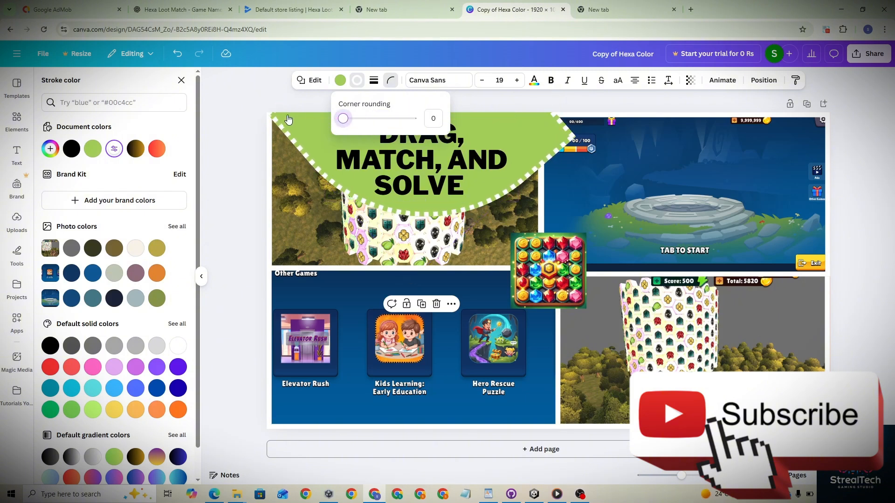
# - Fill the leaf-shaped banner behind the headline with the purple-to-blue linear gradient
pyautogui.click(870, 51)
pyautogui.click(527, 128)
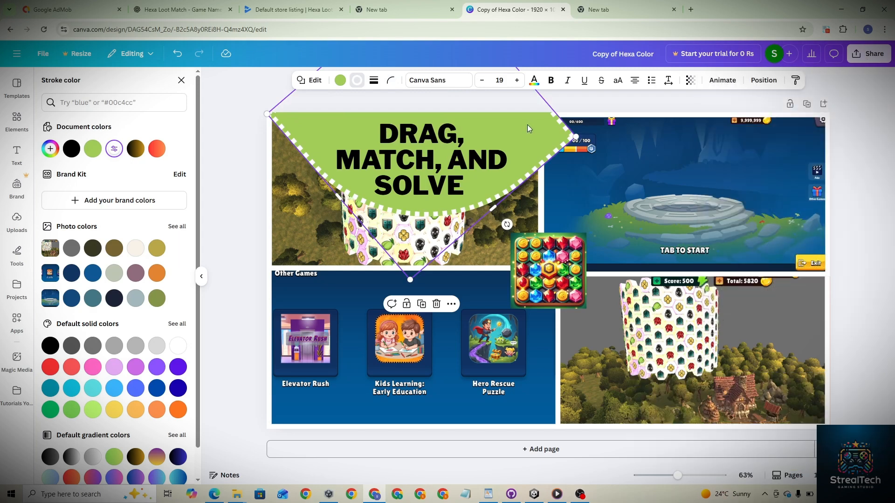
pyautogui.click(340, 80)
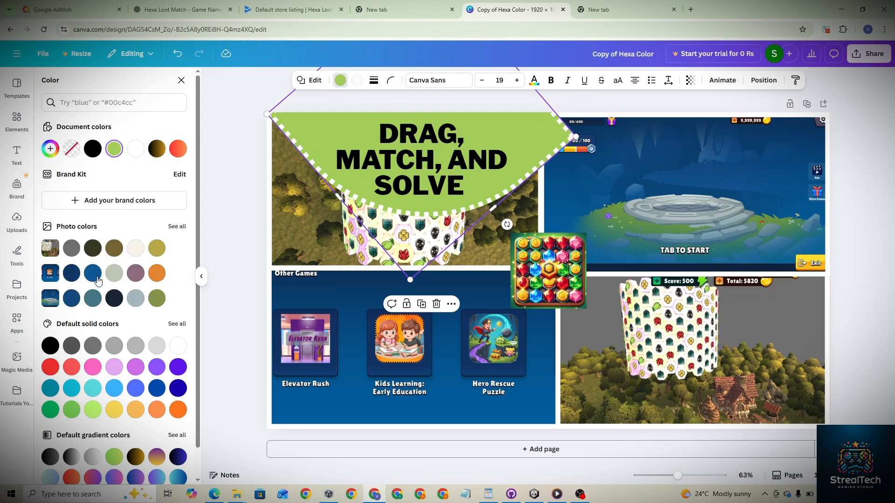
pyautogui.scroll(-1, 143, 416)
pyautogui.click(158, 446)
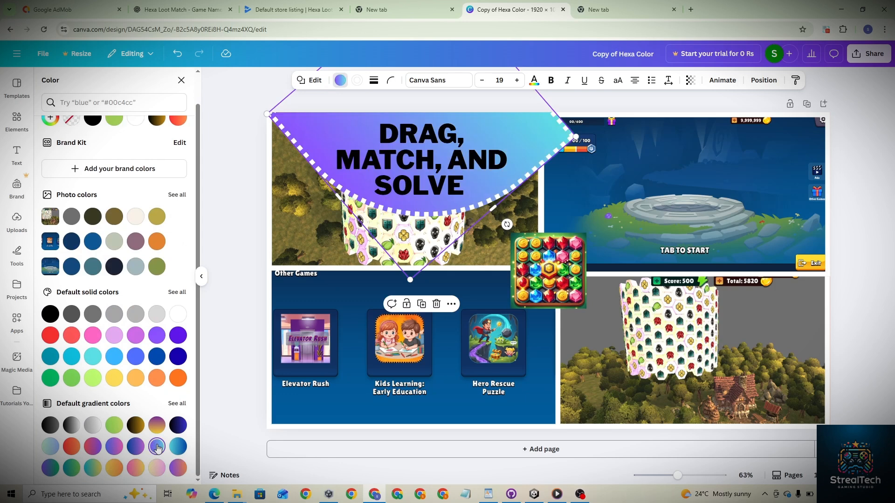
pyautogui.click(178, 447)
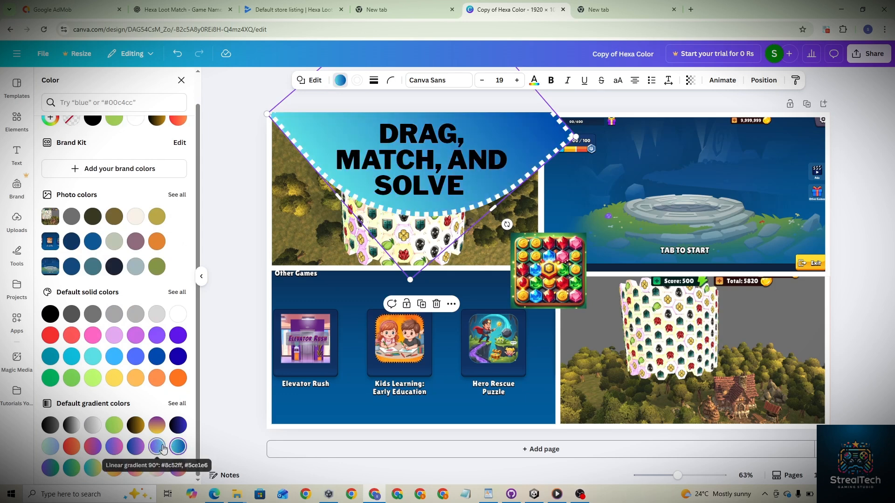
pyautogui.click(157, 447)
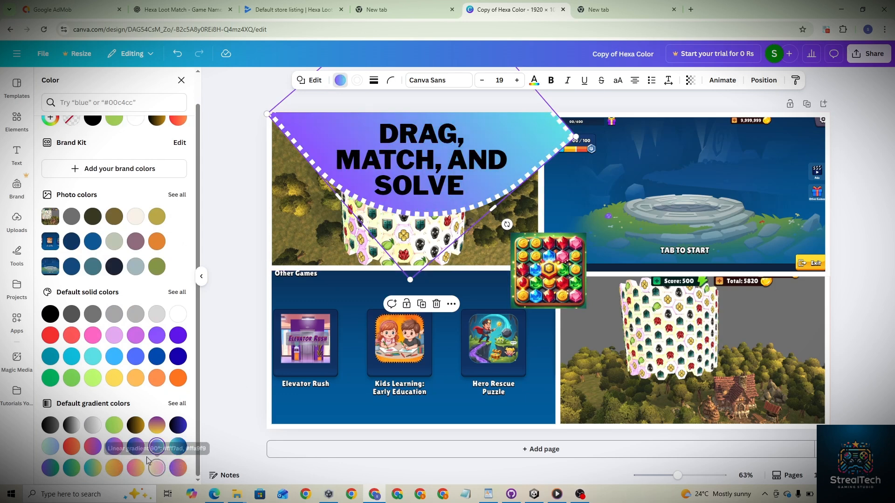
pyautogui.click(136, 449)
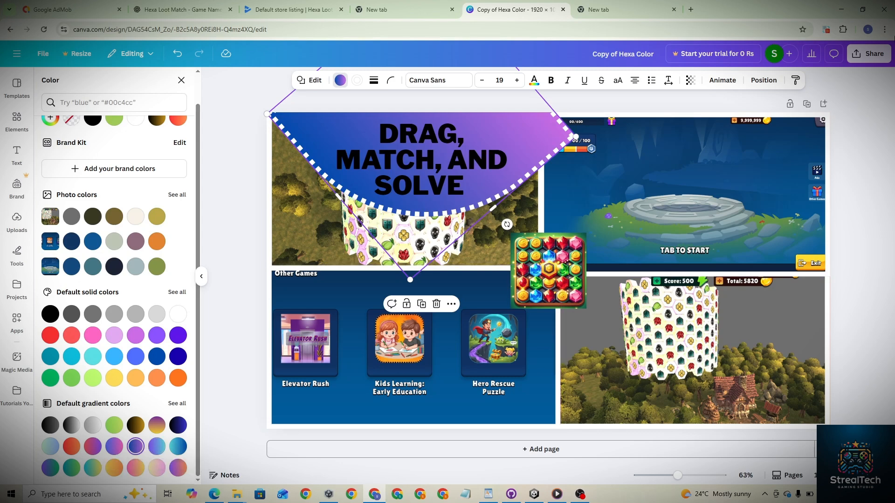
# - Download the design as a 1920 × 1080 PNG
pyautogui.click(869, 53)
pyautogui.click(726, 247)
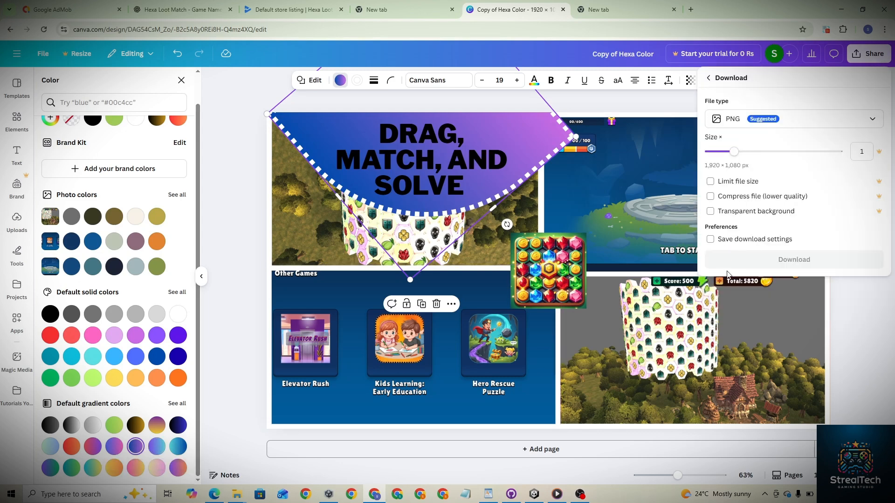
pyautogui.click(757, 260)
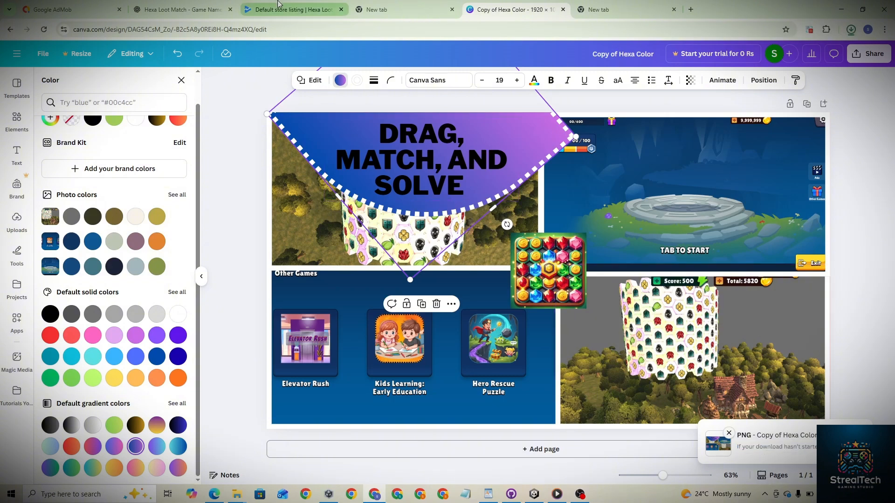
# - Upload the six Hexa screenshots 1 to 6 from the Pictures/Hexa folder to the store listing's image library
pyautogui.click(291, 9)
pyautogui.scroll(-4, 407, 241)
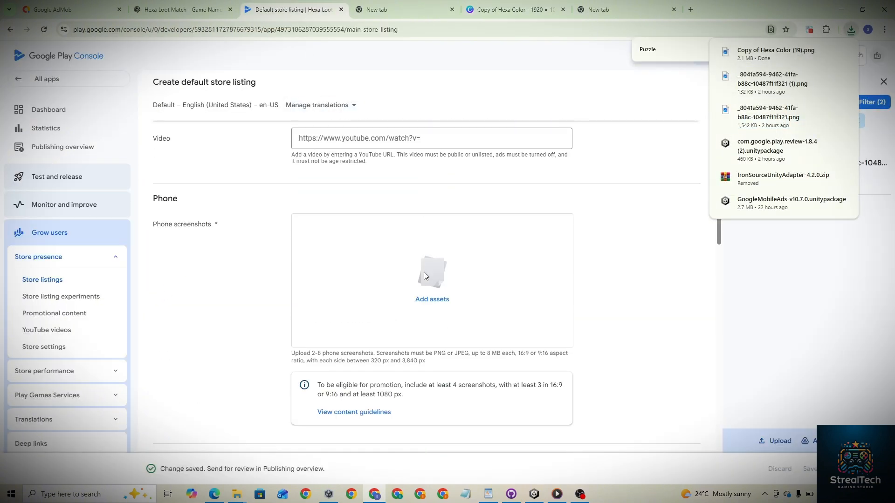
pyautogui.click(427, 299)
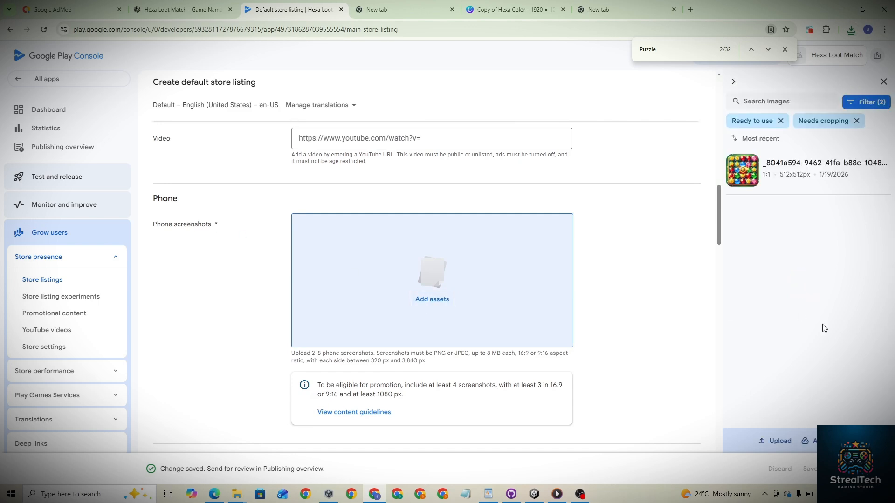
pyautogui.click(781, 443)
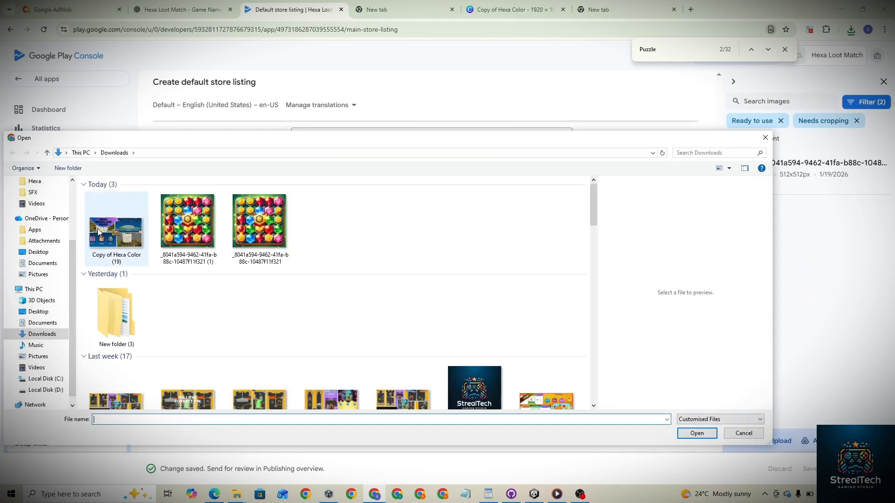
pyautogui.scroll(1, 34, 258)
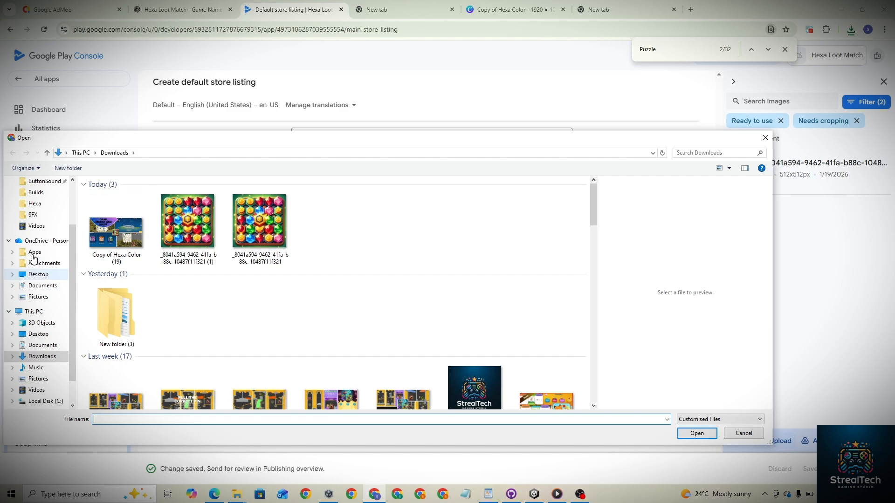
pyautogui.click(37, 299)
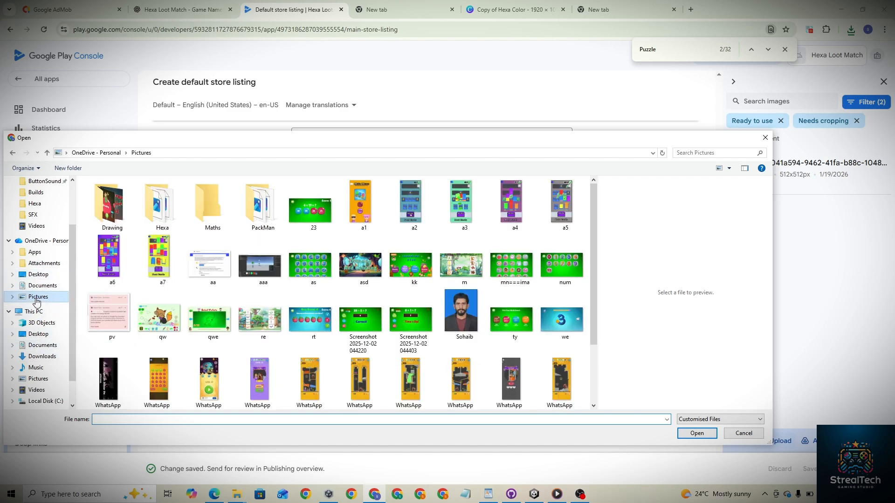
pyautogui.click(158, 207)
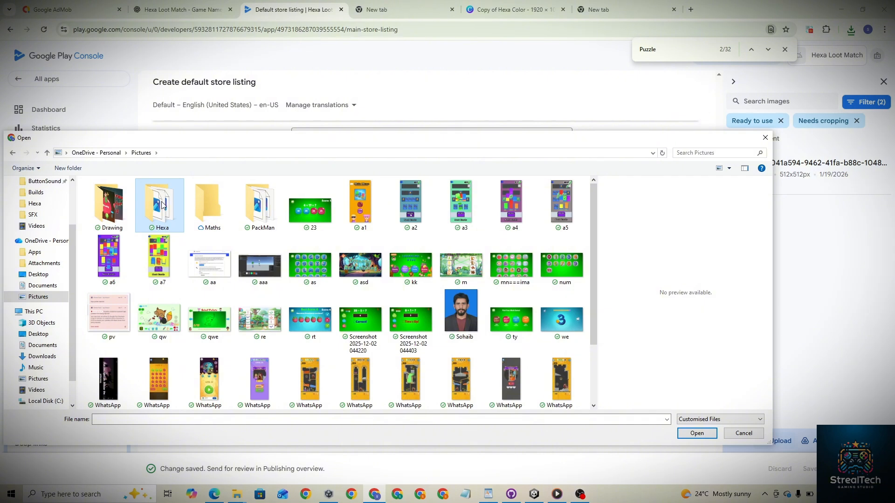
pyautogui.doubleClick(162, 206)
pyautogui.click(108, 205)
pyautogui.keyDown('shift'); pyautogui.click(366, 205); pyautogui.keyUp('shift')
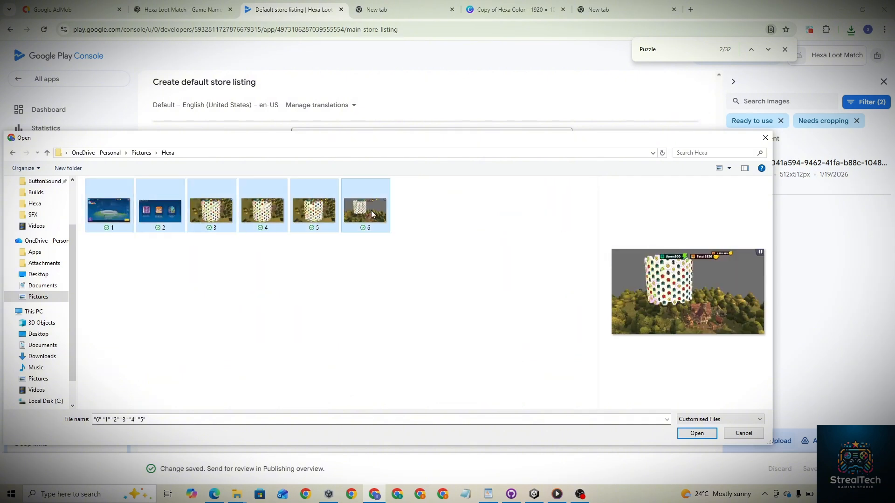
pyautogui.click(711, 436)
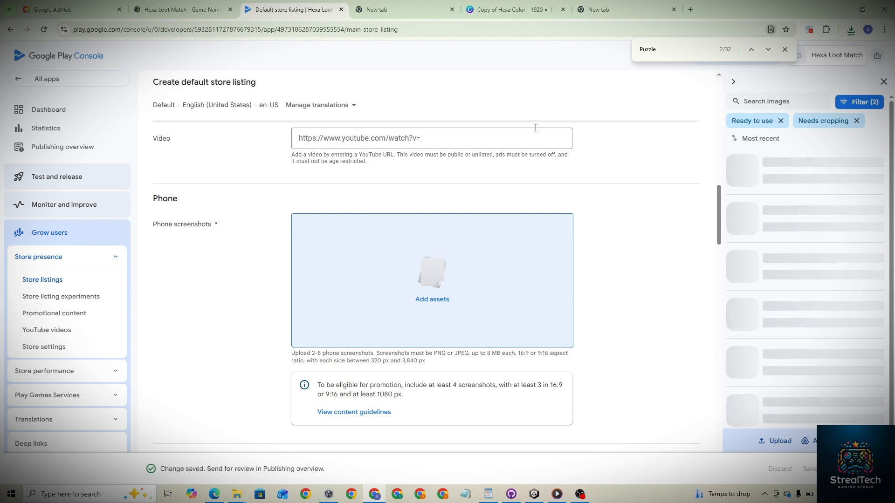
# - Open the ImageResizer website in the new browser tab
pyautogui.scroll(3, 448, 131)
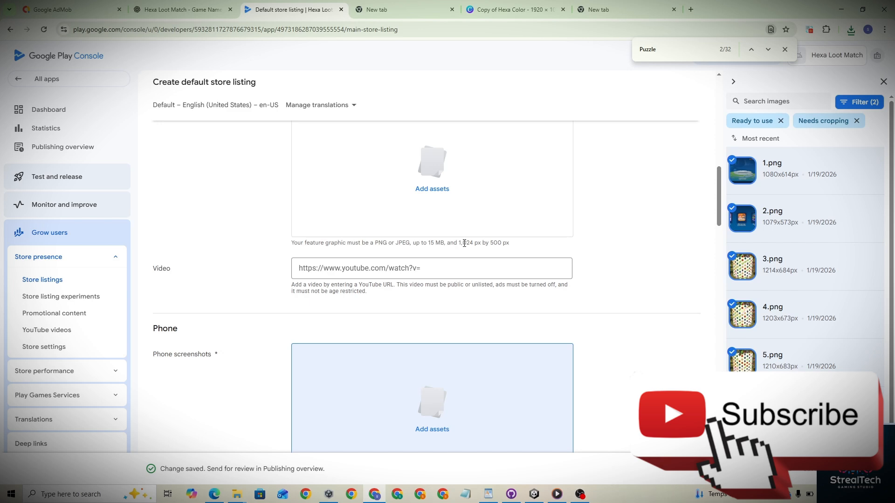
pyautogui.click(603, 9)
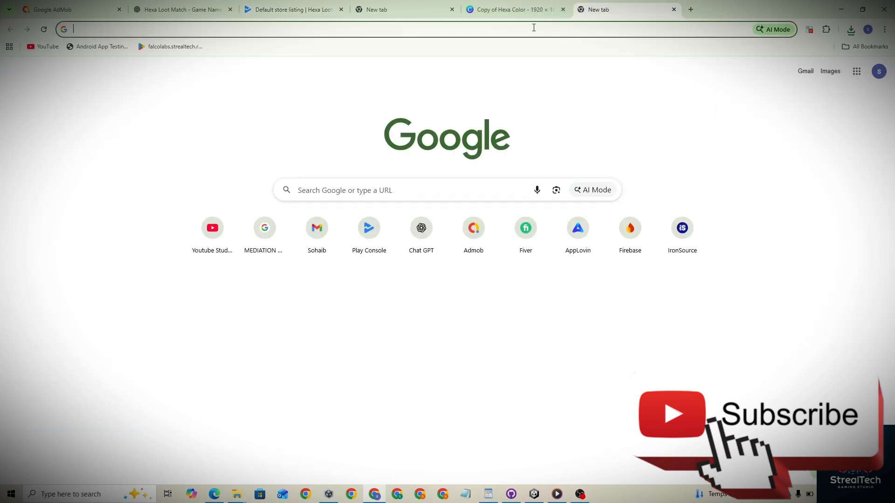
pyautogui.click(529, 29)
pyautogui.write('image')
pyautogui.press('Return')
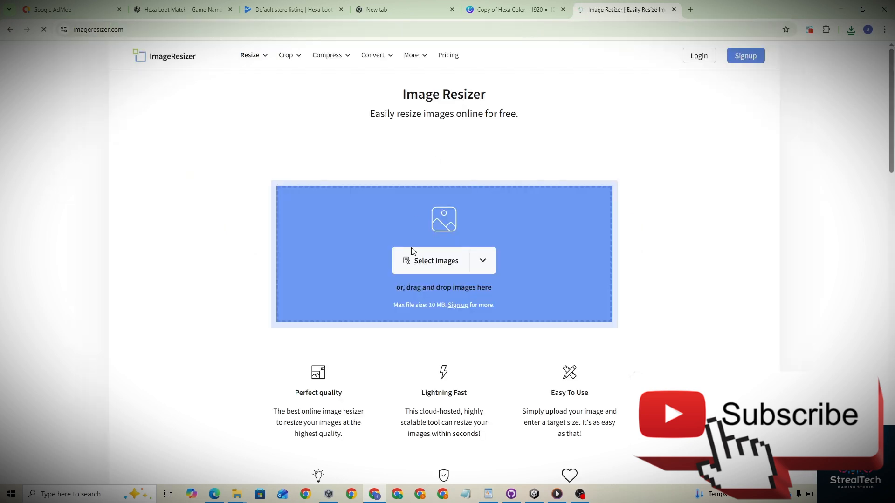
# - Load the downloaded Copy of Hexa Color (19) PNG from Downloads into the image resizer
pyautogui.click(411, 260)
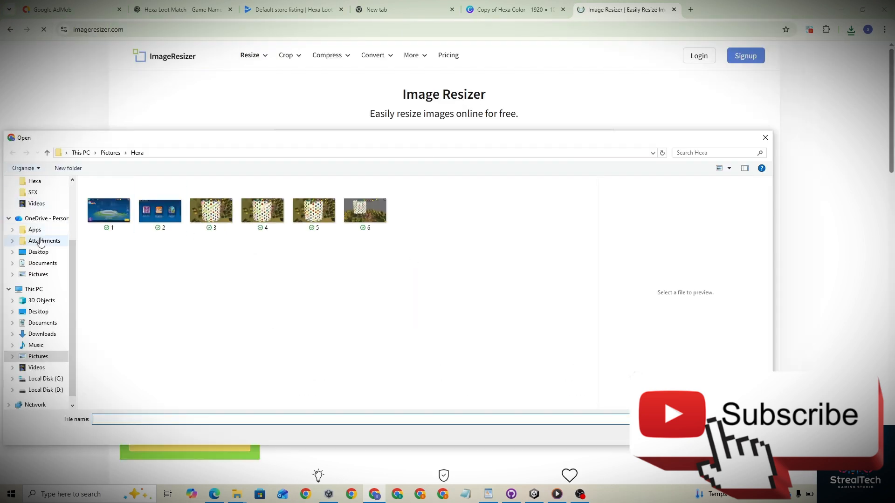
pyautogui.click(42, 334)
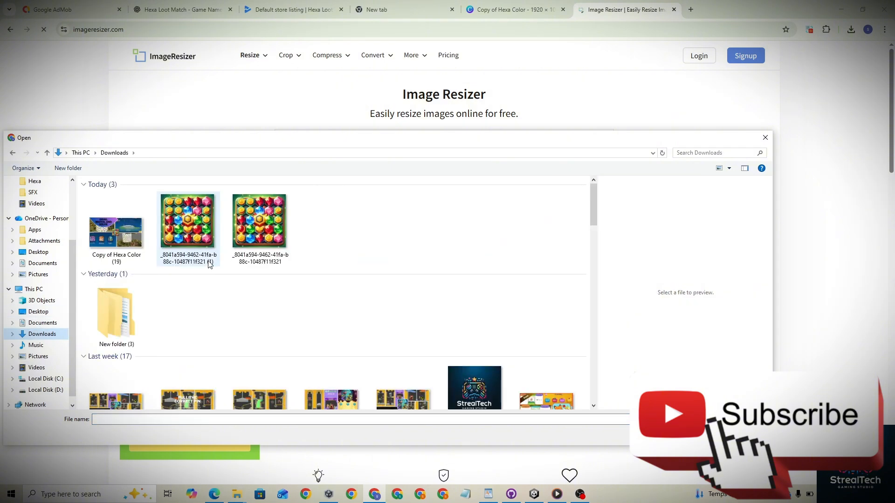
pyautogui.click(117, 240)
pyautogui.doubleClick(117, 240)
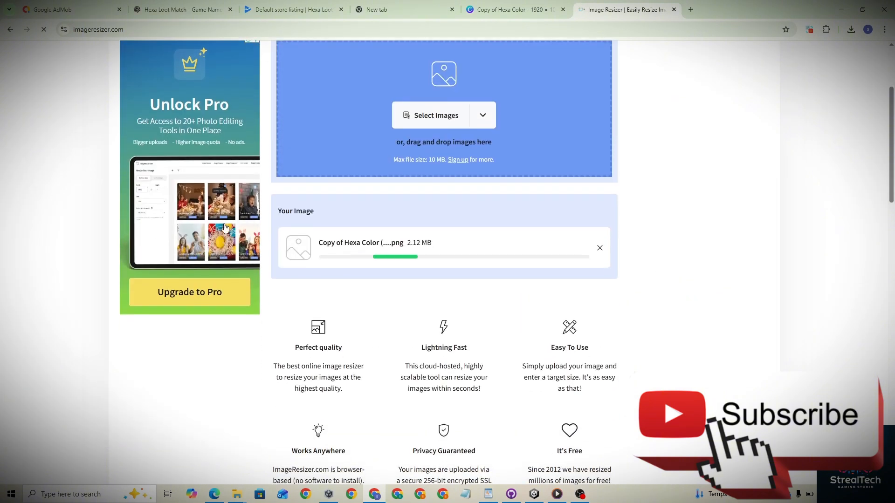
# - Set the resize to 1024 × 500 px with aspect-ratio lock and background fill turned off
pyautogui.click(293, 10)
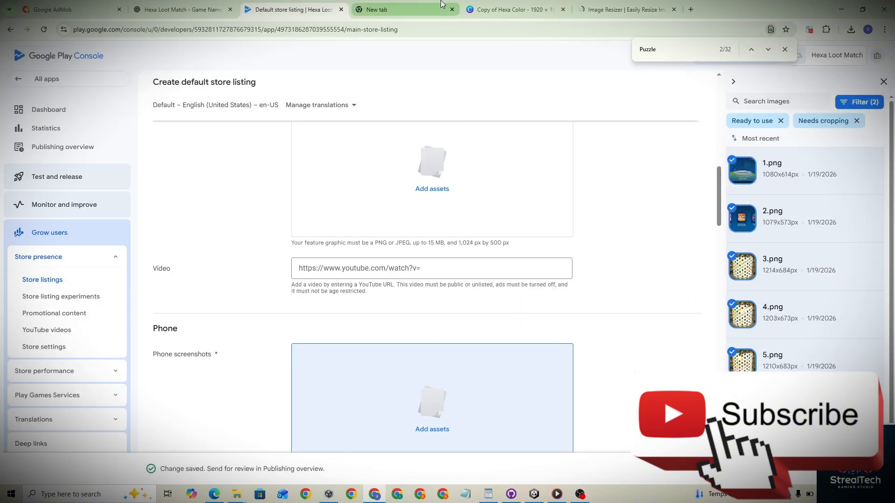
pyautogui.click(513, 9)
pyautogui.click(622, 9)
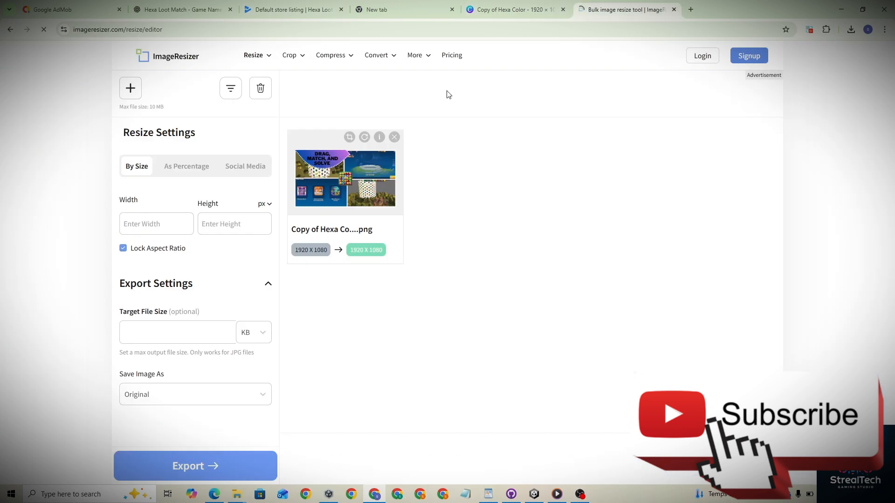
pyautogui.click(123, 248)
pyautogui.click(154, 224)
pyautogui.write('1024')
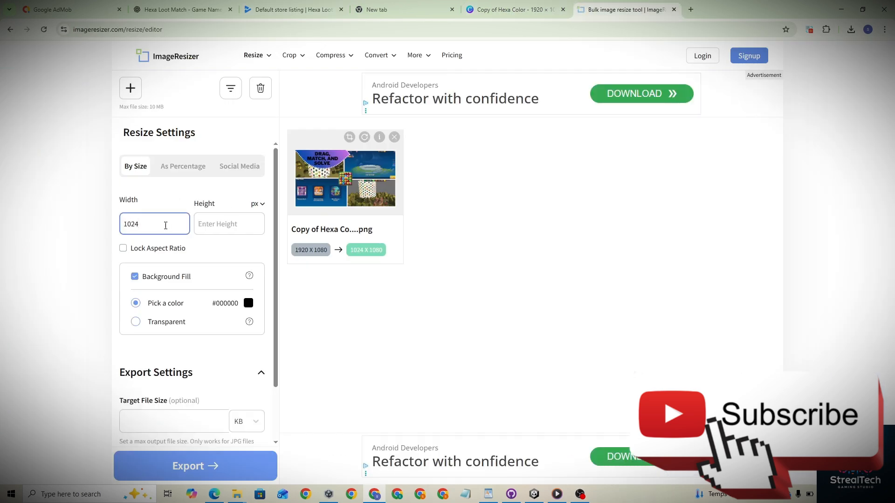
pyautogui.click(238, 225)
pyautogui.write('500')
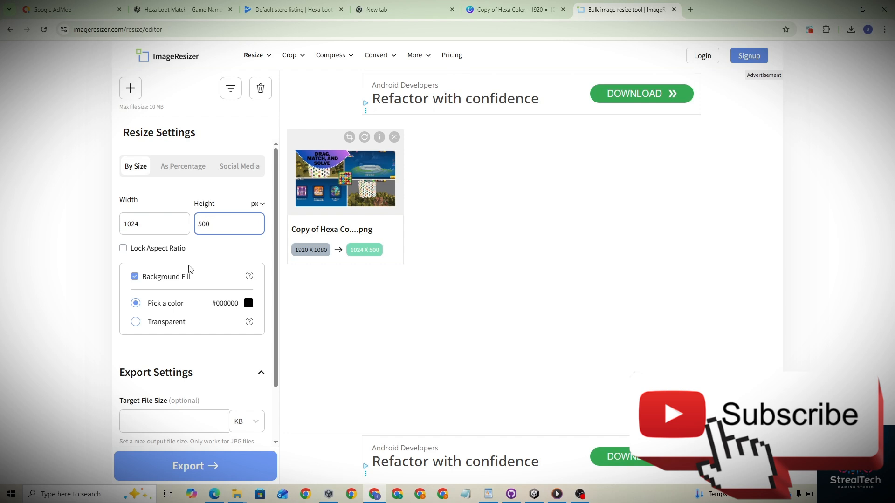
pyautogui.click(134, 278)
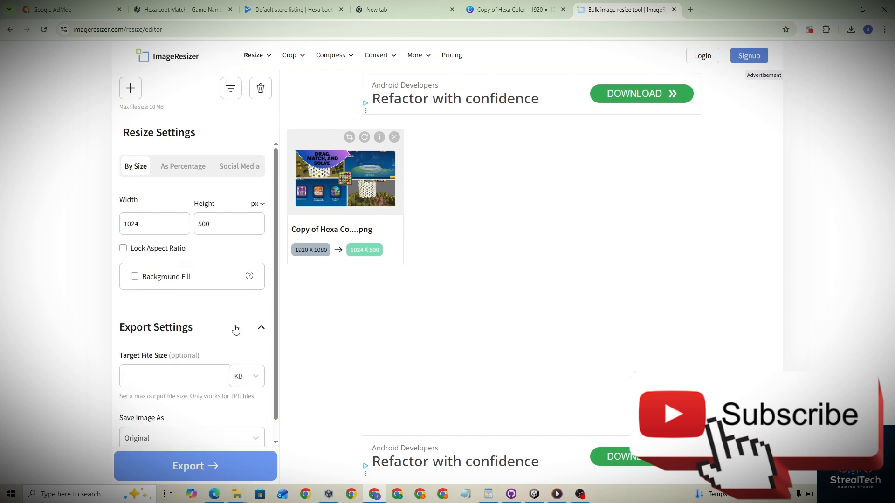
# - Export and download the resized 1024 × 500 image and show it in its folder
pyautogui.click(189, 464)
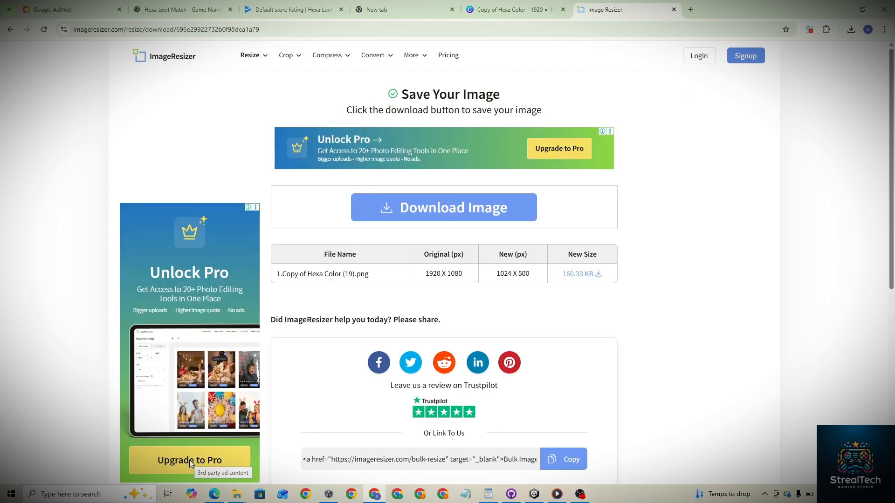
pyautogui.click(443, 206)
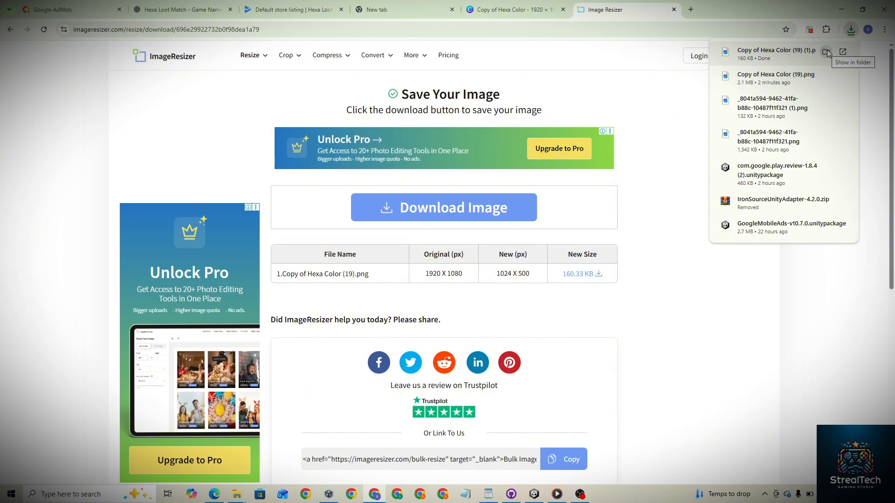
pyautogui.click(826, 52)
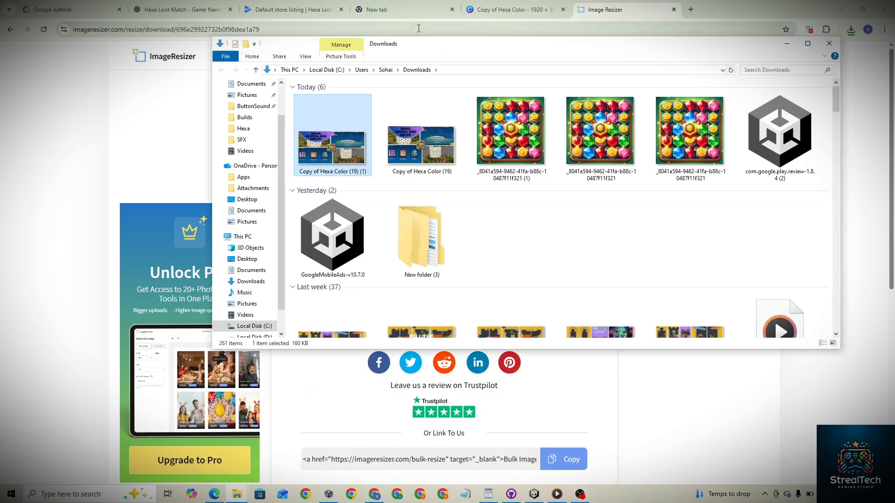
pyautogui.click(278, 8)
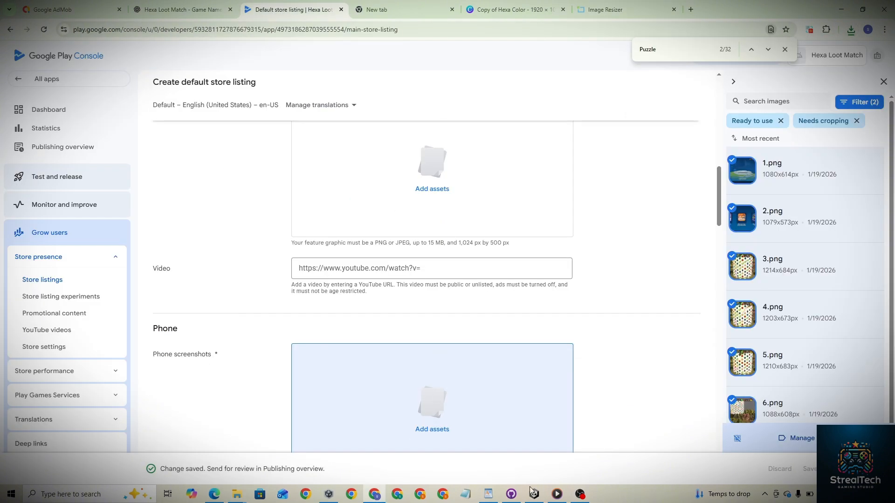
pyautogui.click(581, 494)
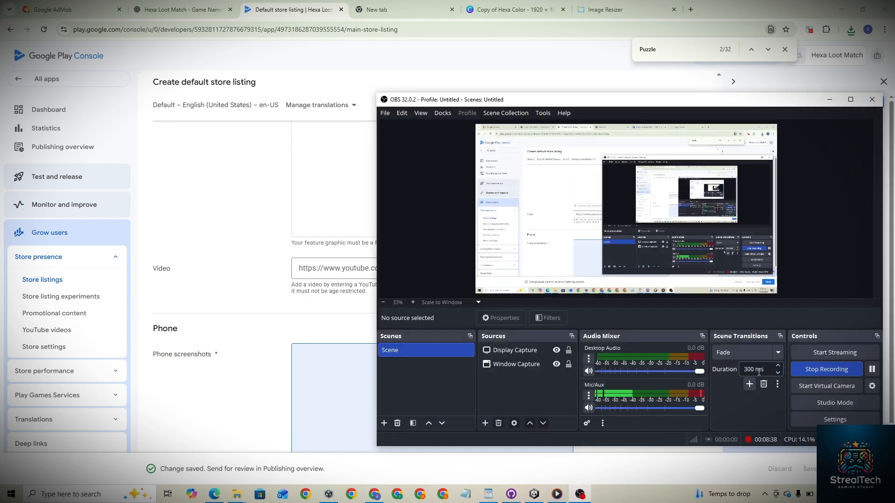
pyautogui.click(871, 369)
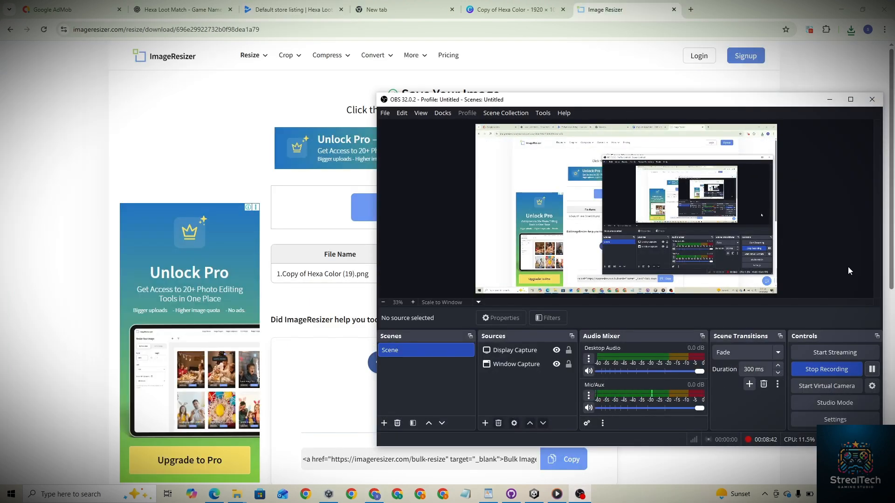
pyautogui.click(830, 99)
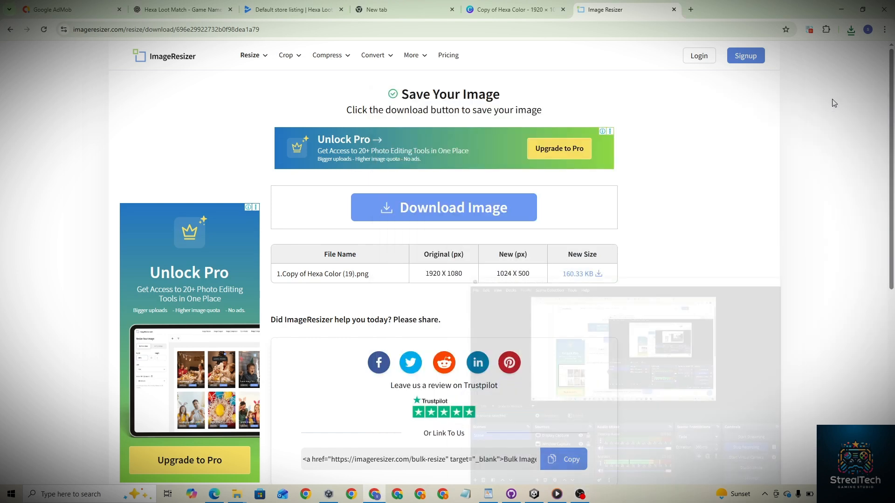
pyautogui.click(292, 9)
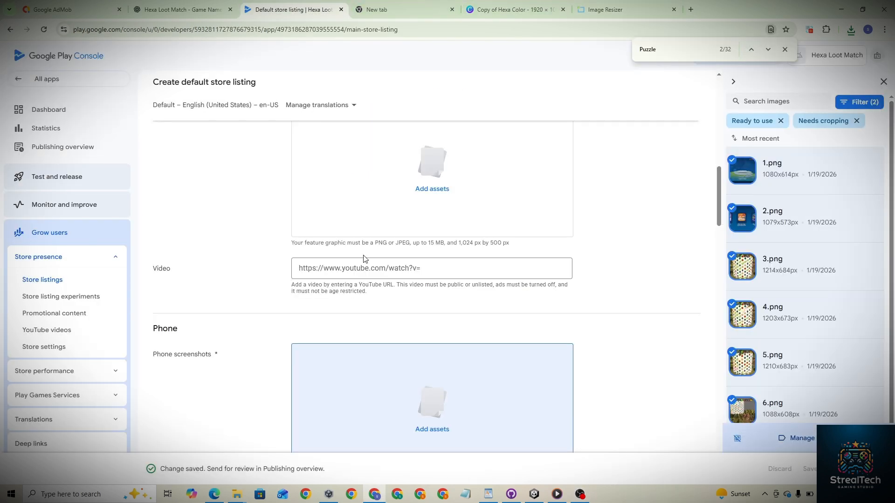
# - Add the selected game images from the asset library as phone screenshots
pyautogui.scroll(-3, 668, 346)
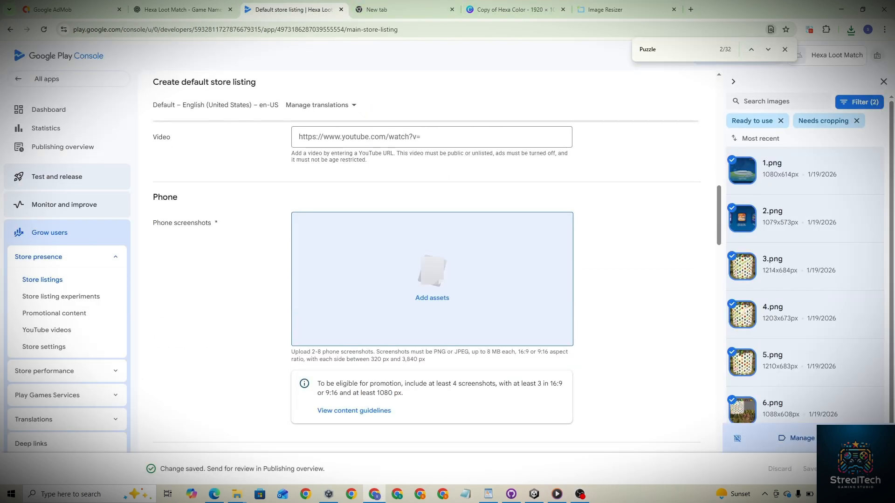
pyautogui.click(863, 439)
pyautogui.scroll(4, 584, 350)
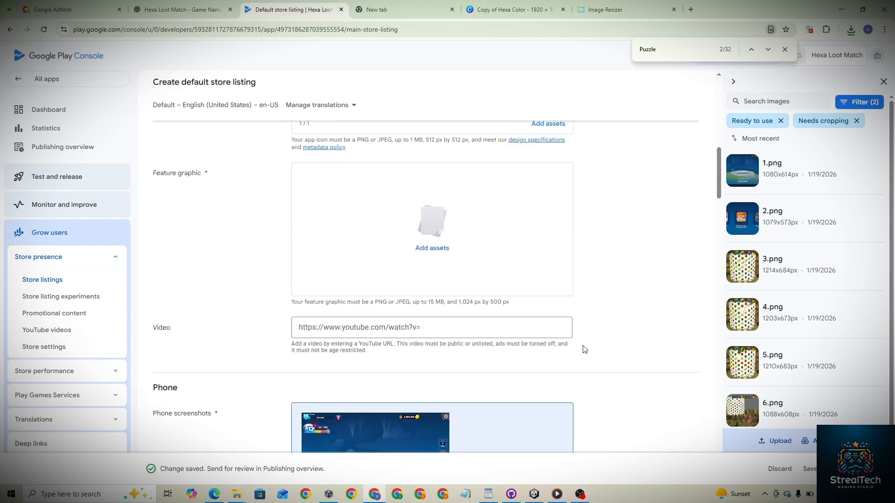
# - Upload the resized Copy of Hexa Color (19) (2) PNG and add it as the feature graphic
pyautogui.click(436, 260)
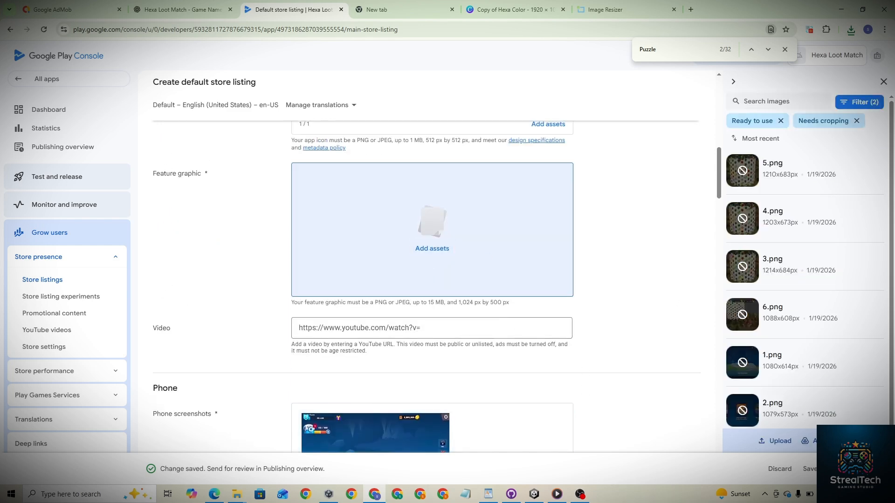
pyautogui.click(776, 441)
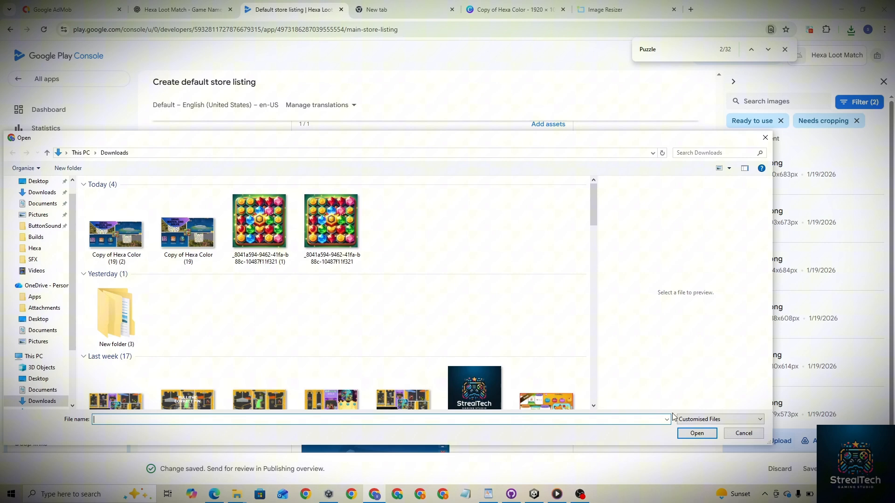
pyautogui.doubleClick(103, 228)
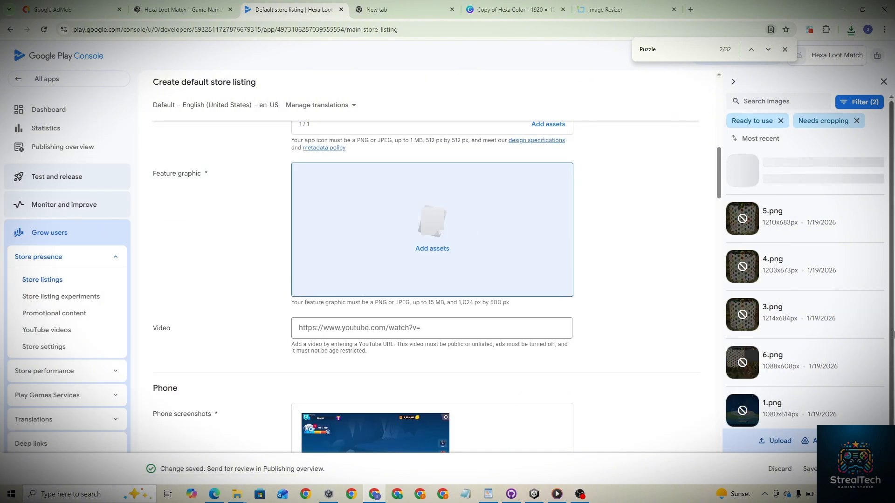
pyautogui.moveTo(844, 334)
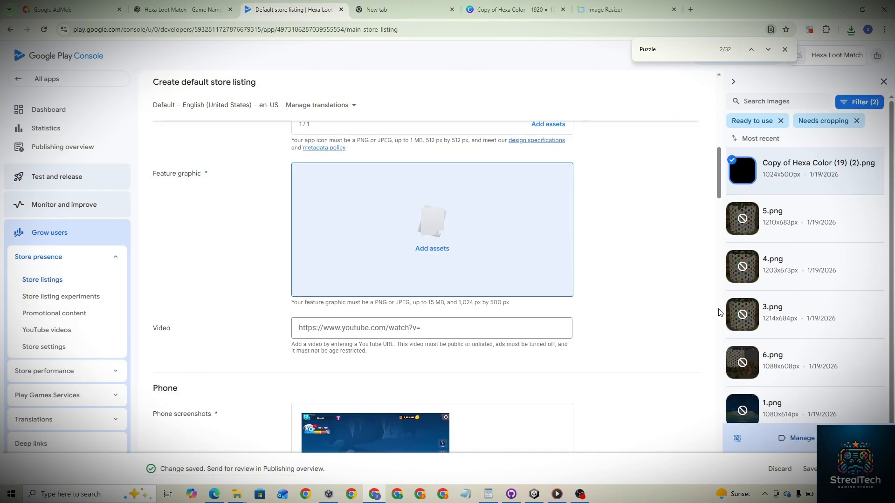
pyautogui.click(865, 412)
# - Add the Copy of Hexa Color (19) (2), 5, 4, 6, 1, 2 and 512 px icon images as 7-inch tablet screenshots
pyautogui.scroll(-10, 542, 366)
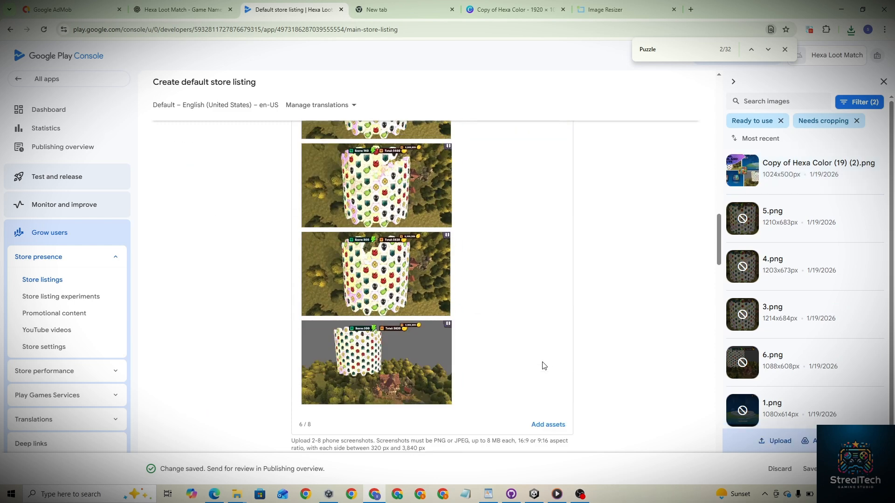
pyautogui.scroll(-1, 542, 365)
pyautogui.click(443, 239)
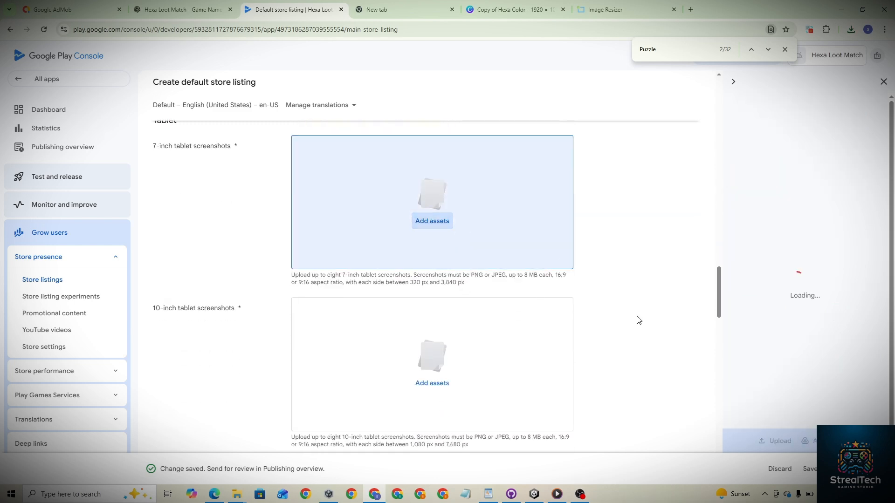
pyautogui.click(736, 179)
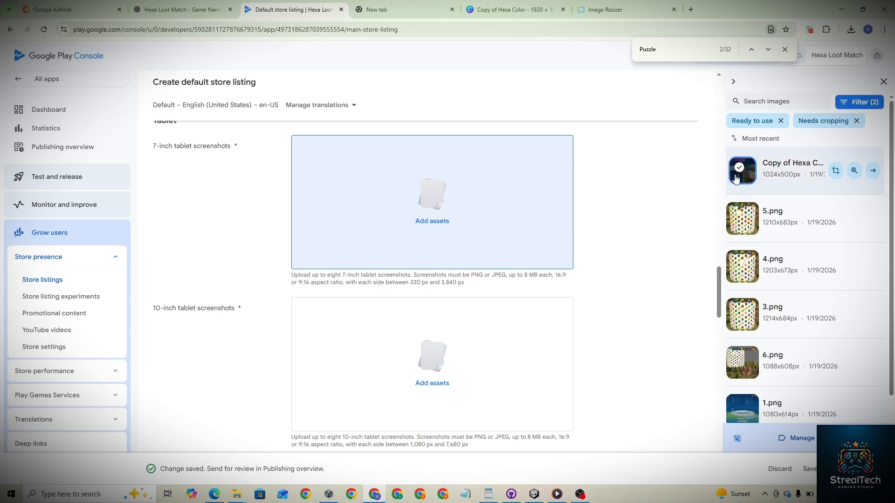
pyautogui.click(736, 220)
pyautogui.click(735, 261)
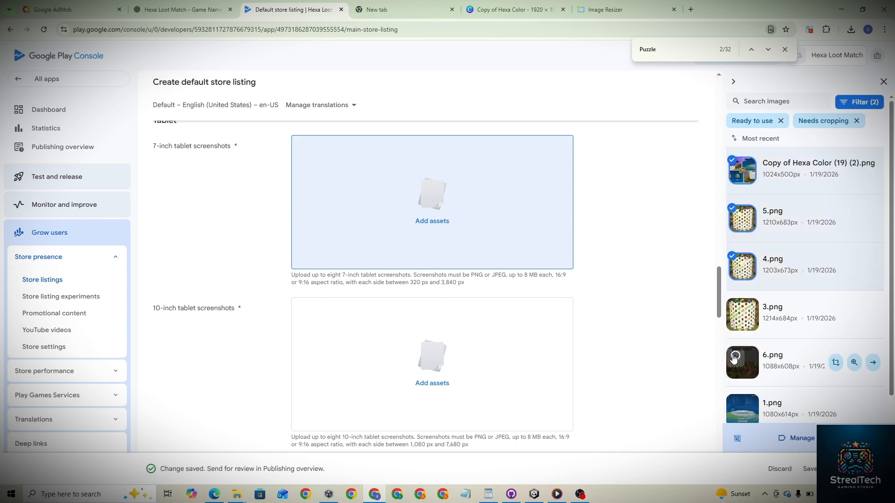
pyautogui.click(735, 356)
pyautogui.scroll(-2, 736, 354)
pyautogui.click(739, 291)
pyautogui.click(736, 345)
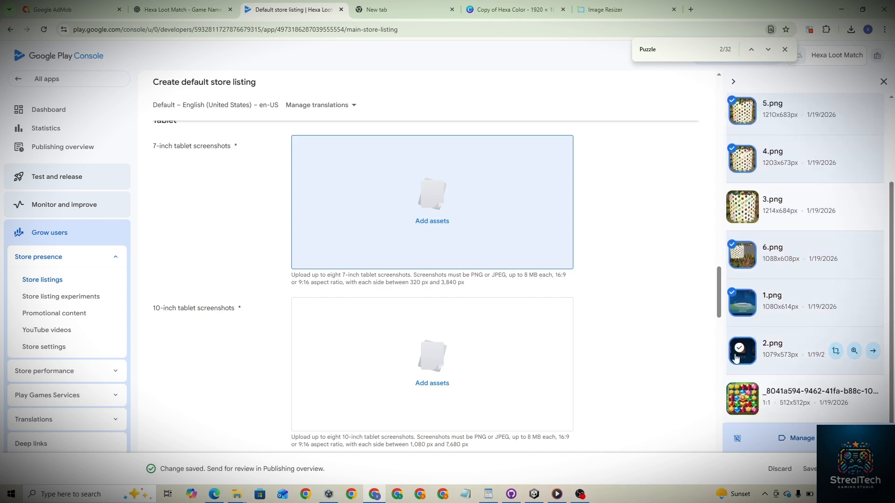
pyautogui.click(737, 396)
pyautogui.click(865, 439)
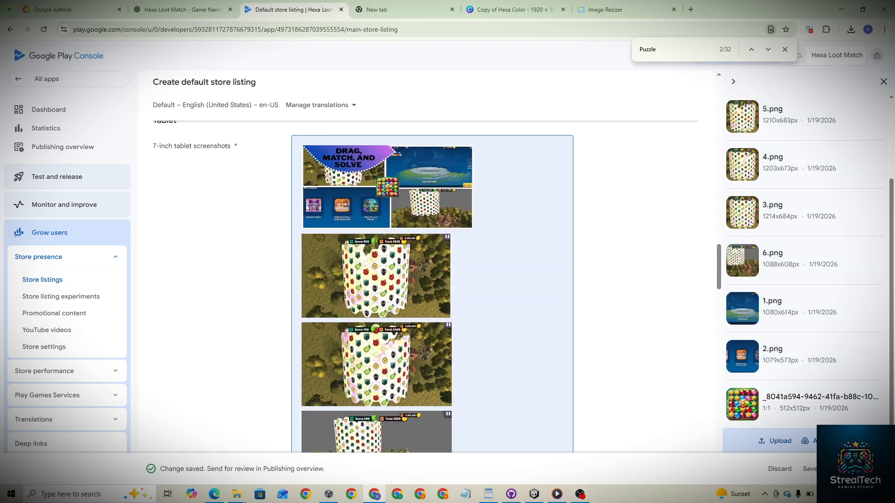
# - Reorder the 7-inch tablet screenshots, moving the main screen and the icon image higher
pyautogui.scroll(-6, 611, 385)
pyautogui.moveTo(483, 367); pyautogui.dragTo(383, 191)
pyautogui.scroll(5, 382, 210)
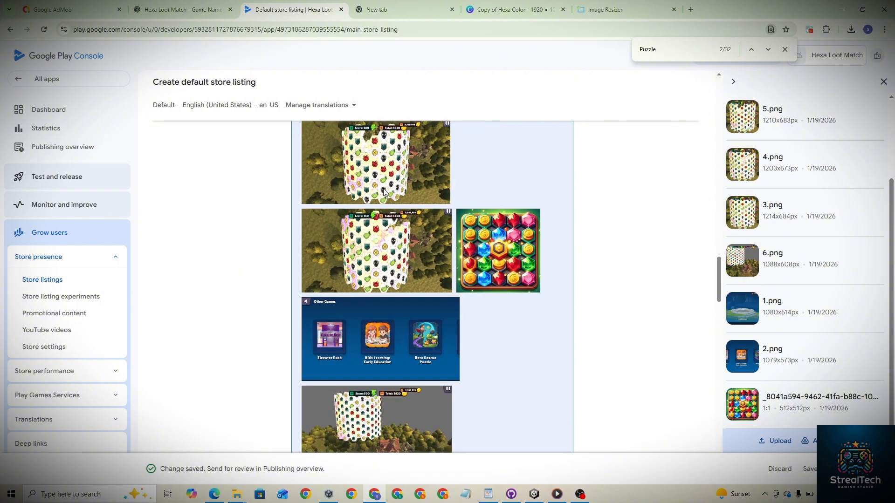
pyautogui.moveTo(377, 382); pyautogui.dragTo(376, 202)
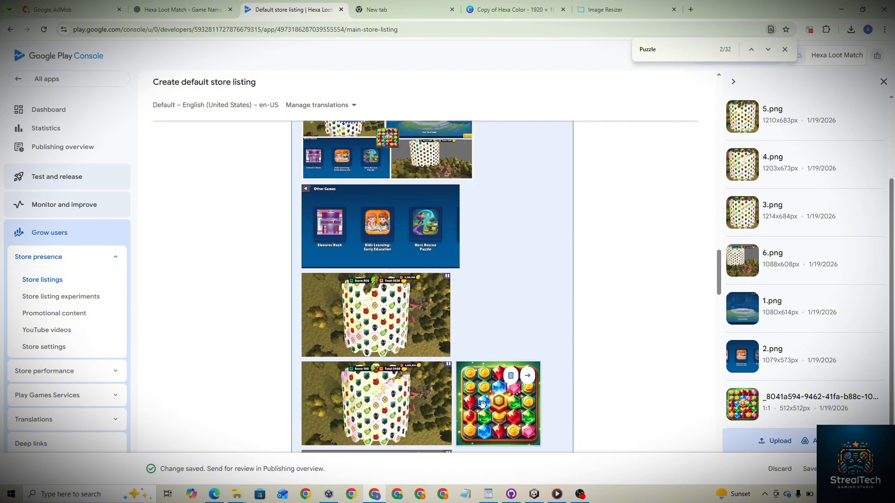
pyautogui.moveTo(488, 414); pyautogui.dragTo(413, 296)
# - Open the asset picker for 10-inch tablet screenshots and scroll through the remaining listing sections
pyautogui.scroll(-10, 432, 386)
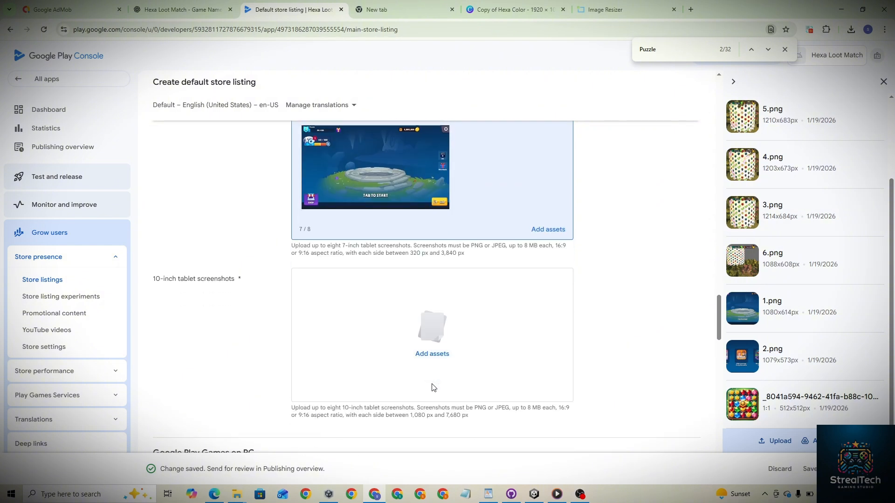
pyautogui.scroll(1, 451, 182)
pyautogui.click(432, 247)
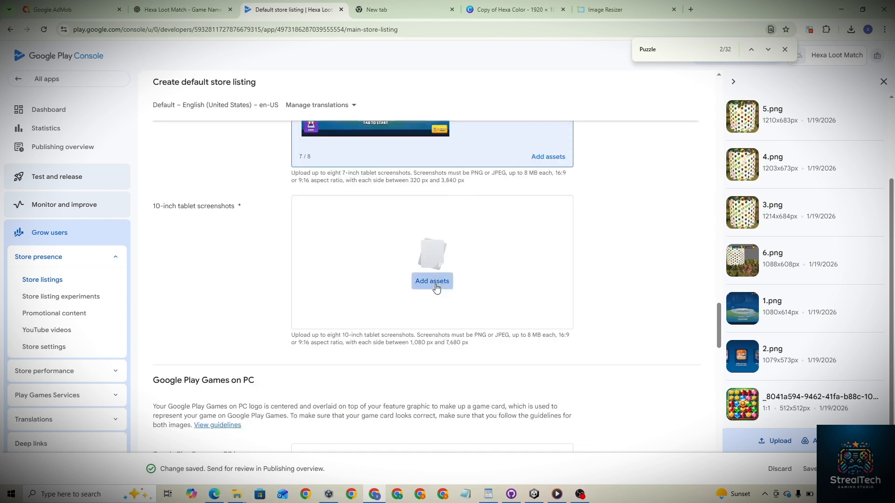
pyautogui.scroll(-5, 560, 393)
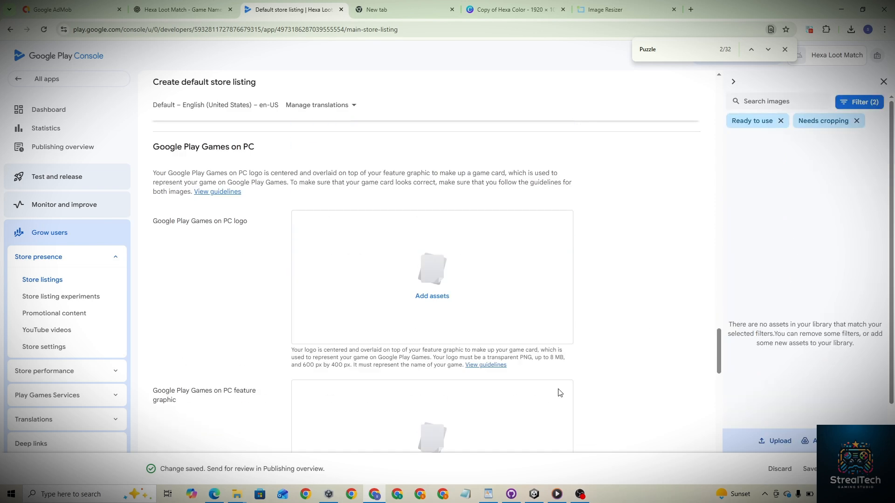
pyautogui.scroll(-5, 441, 366)
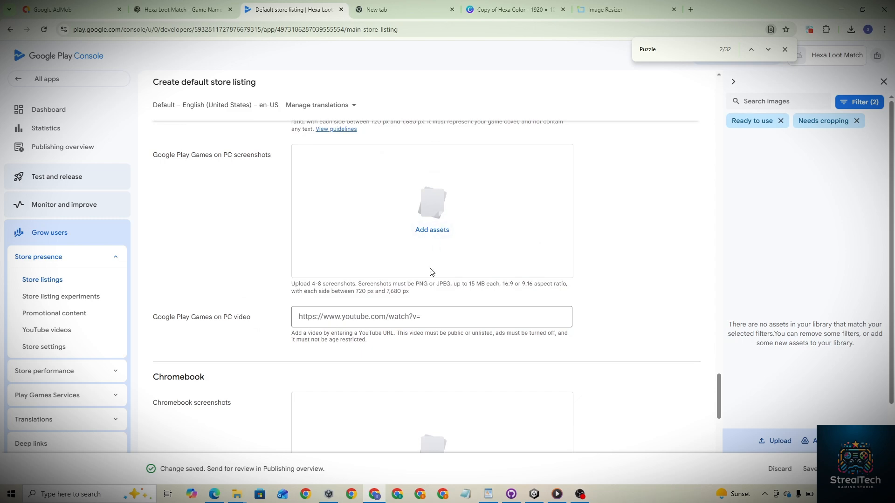
pyautogui.scroll(-5, 430, 272)
pyautogui.scroll(-1, 429, 272)
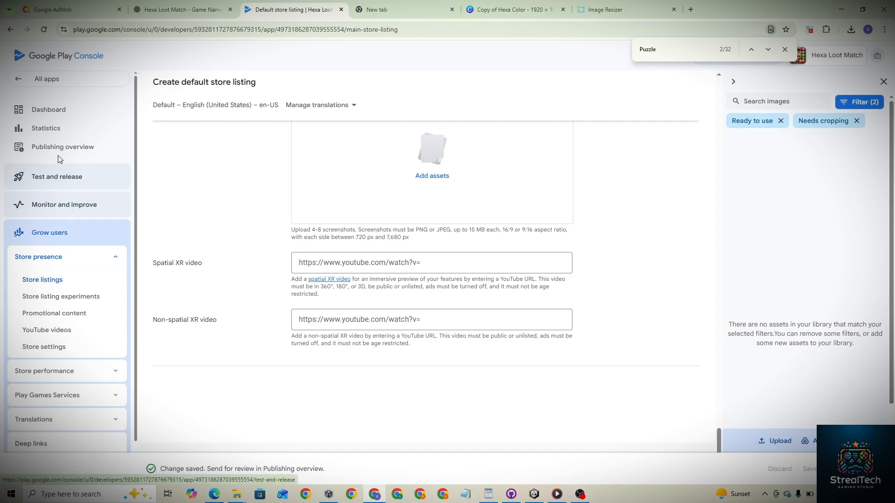
# - Go to Internal testing under Test and release and create a new release
pyautogui.click(58, 180)
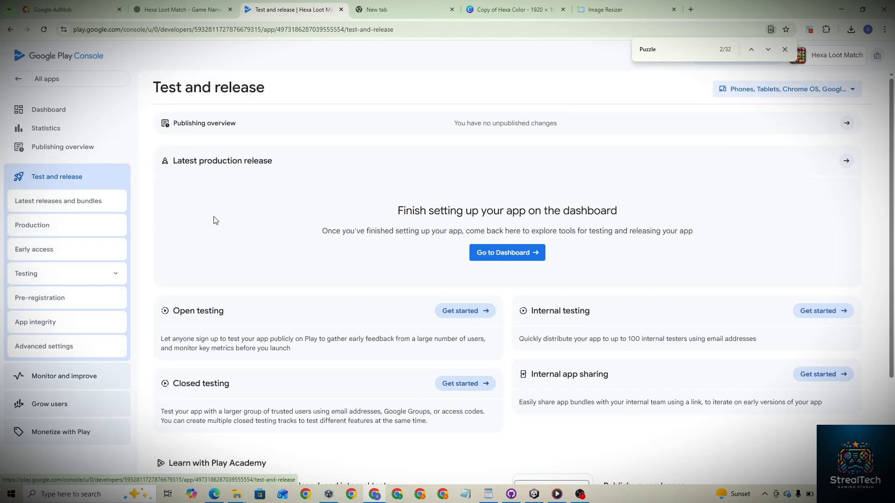
pyautogui.click(39, 232)
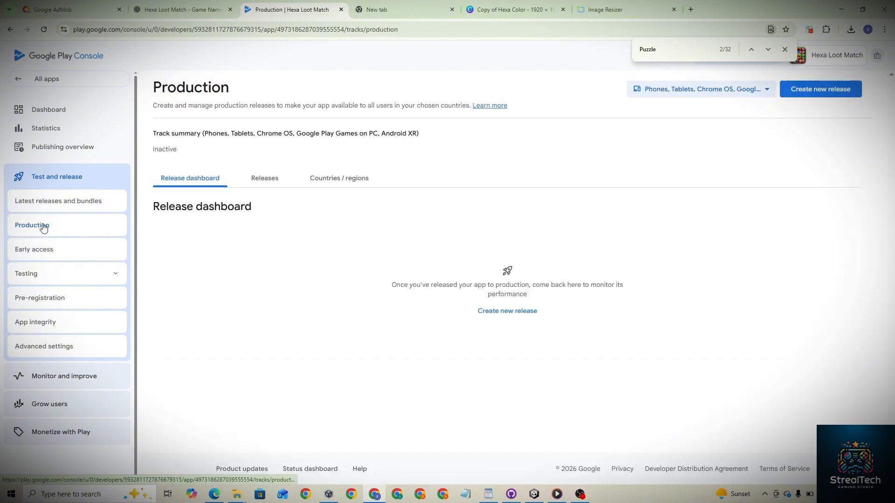
pyautogui.click(41, 274)
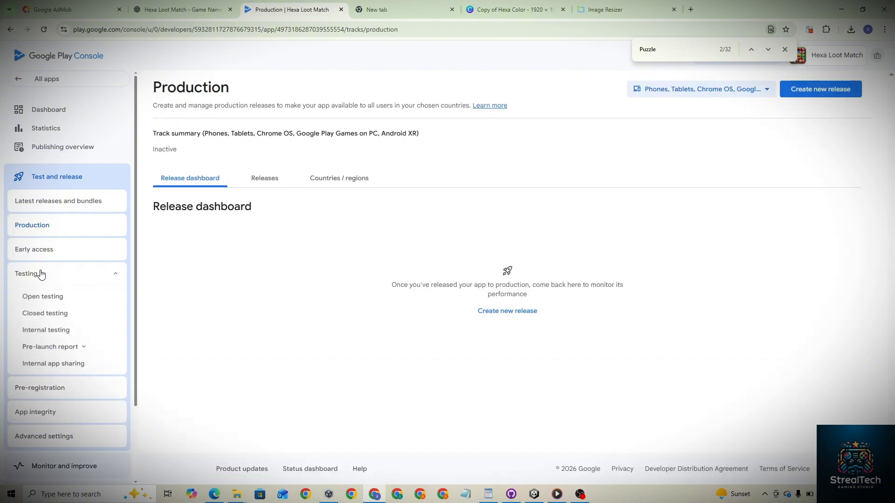
pyautogui.click(43, 329)
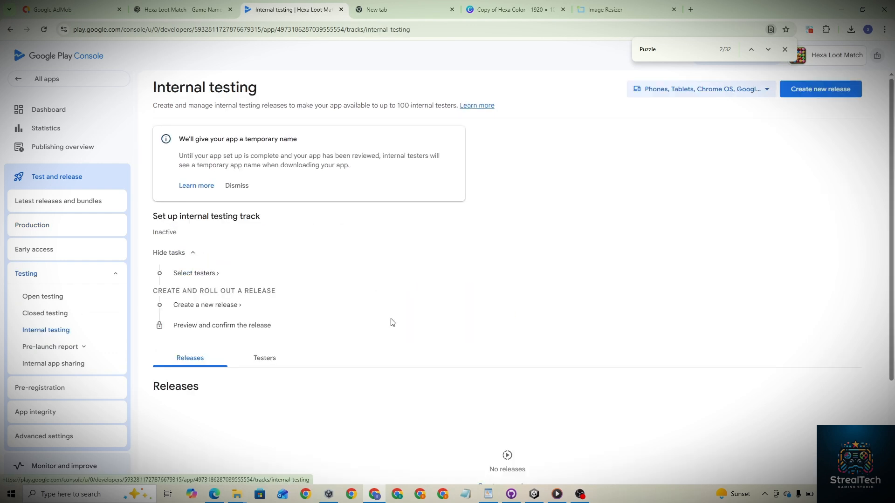
pyautogui.scroll(-3, 391, 322)
pyautogui.click(513, 355)
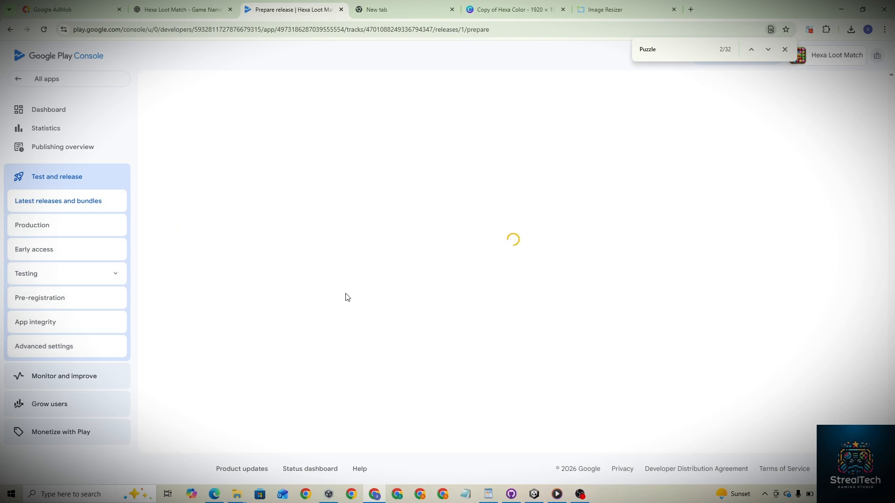
pyautogui.scroll(-3, 216, 283)
pyautogui.scroll(2, 195, 252)
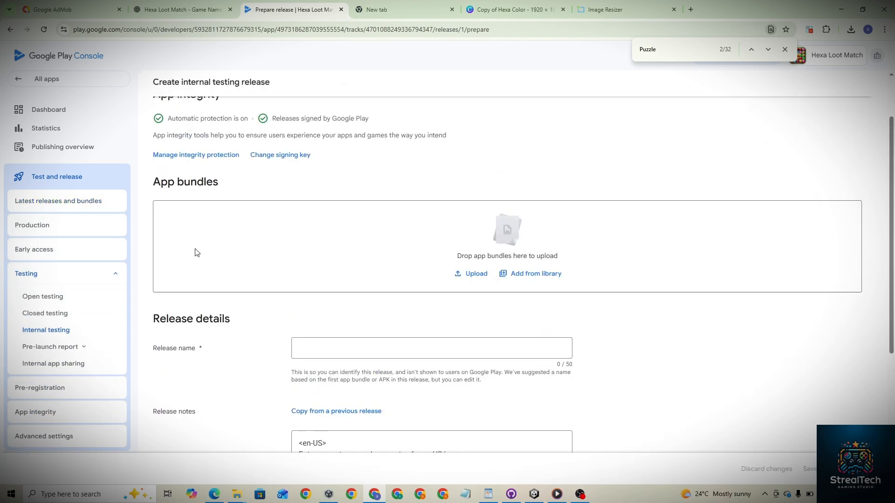
# - Upload Hexa Loot Match.aab from the Builds folder into the release's app bundles area
pyautogui.moveTo(244, 490)
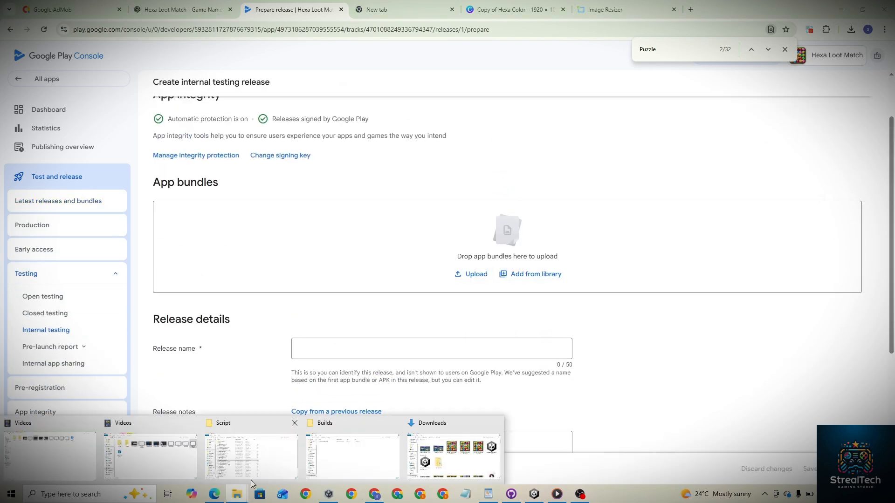
pyautogui.moveTo(445, 450)
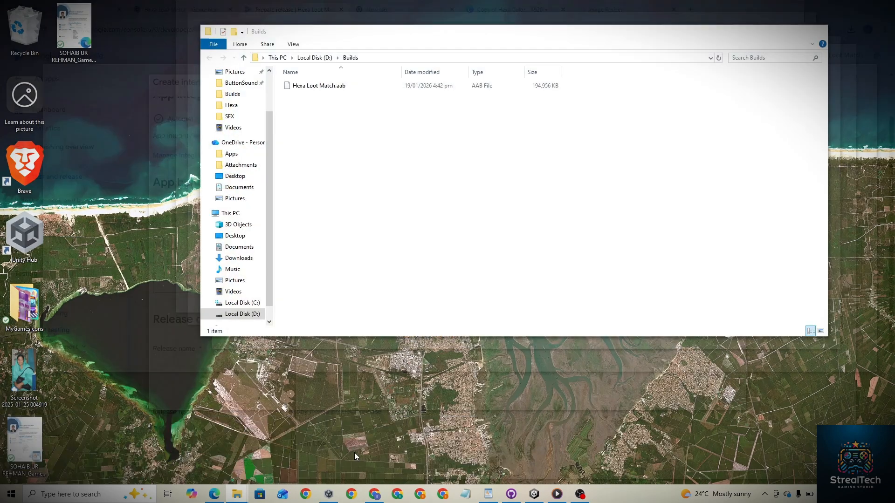
pyautogui.click(355, 452)
pyautogui.moveTo(322, 27); pyautogui.dragTo(344, 228)
pyautogui.scroll(-3, 479, 310)
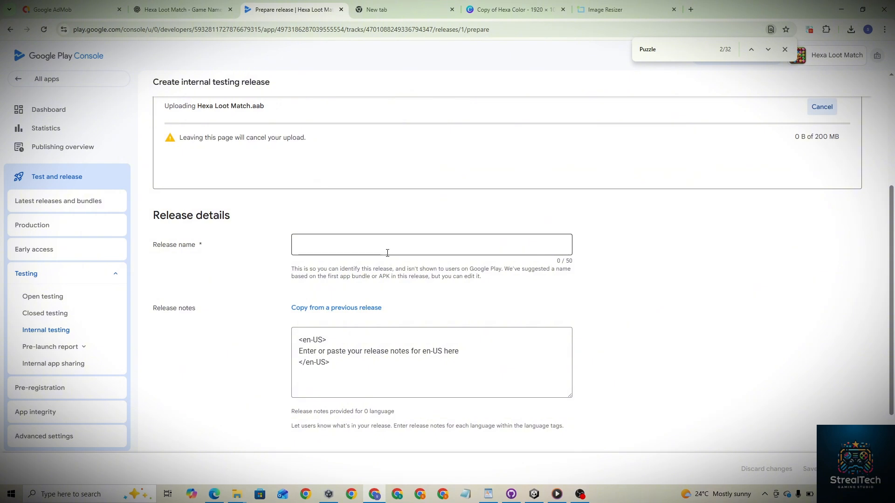
# - Select and copy the en-US release notes template text
pyautogui.click(388, 253)
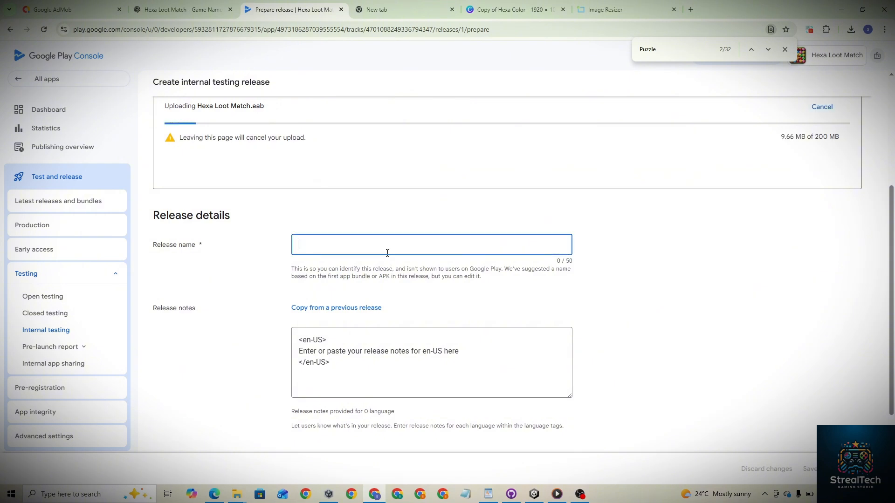
pyautogui.moveTo(344, 362); pyautogui.dragTo(274, 329)
pyautogui.hotkey('ctrl', 'c')
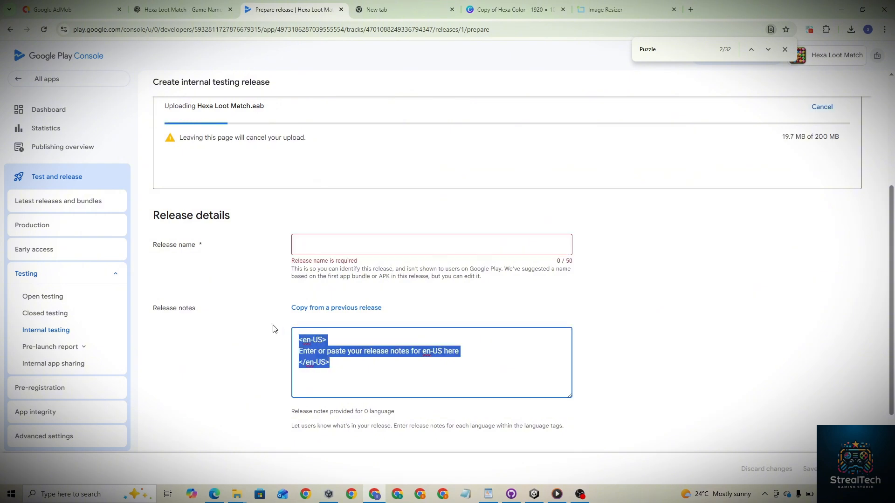
# - Ask ChatGPT "kindly write release naotes for our game" with the pasted en-US template, and read the reply
pyautogui.click(191, 5)
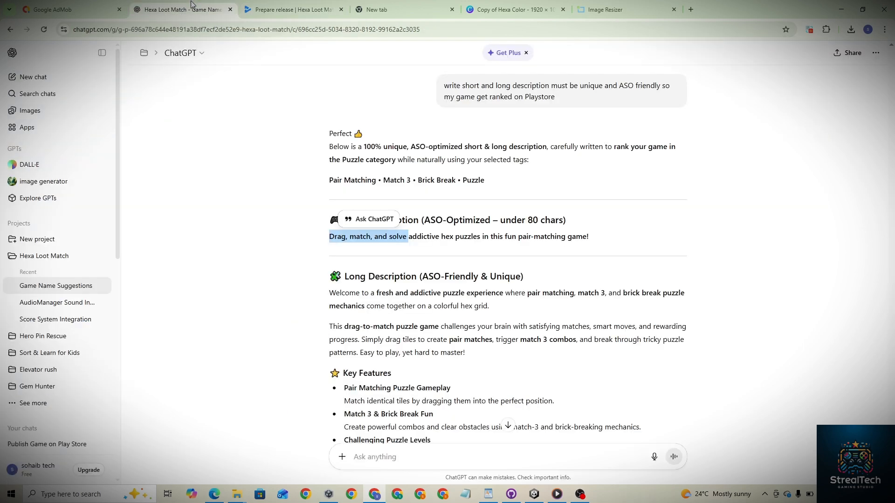
pyautogui.click(466, 456)
pyautogui.write('kin')
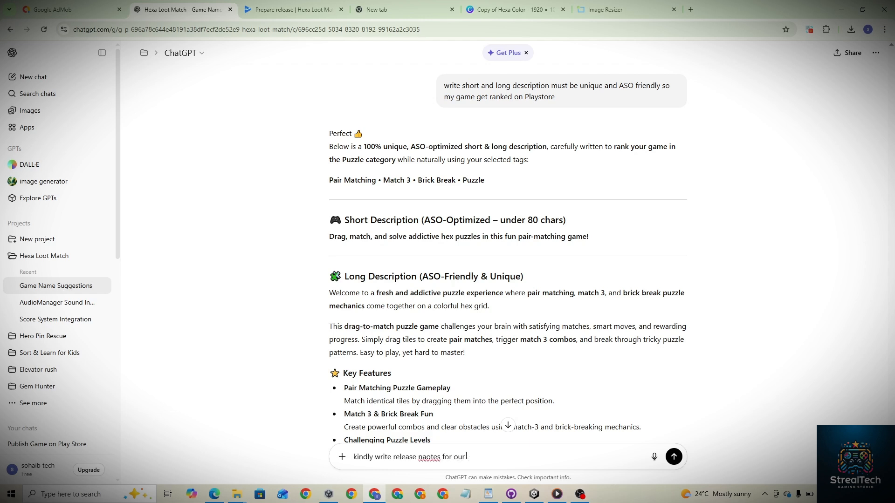
pyautogui.hotkey('ctrl', 'v')
pyautogui.write('"')
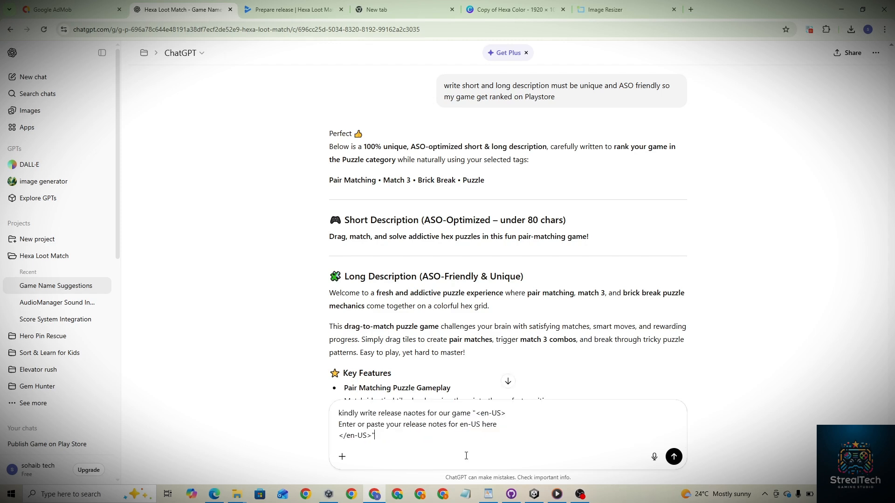
pyautogui.press('Return')
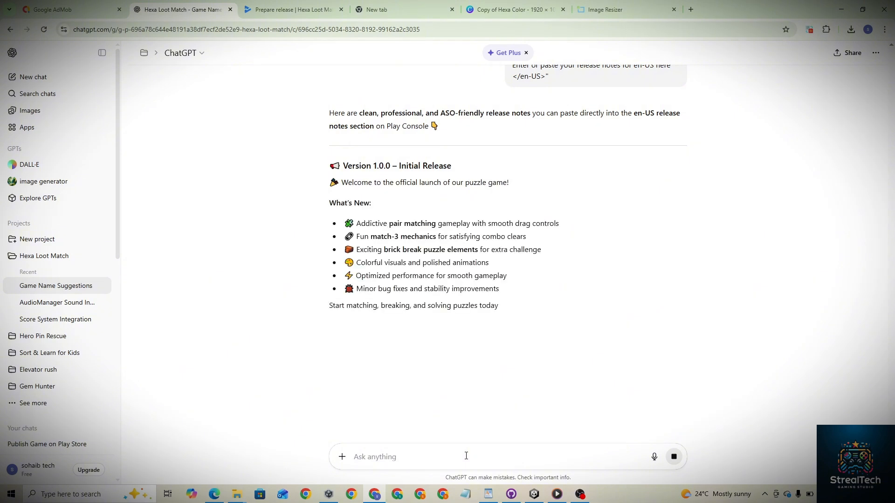
pyautogui.scroll(-2, 585, 329)
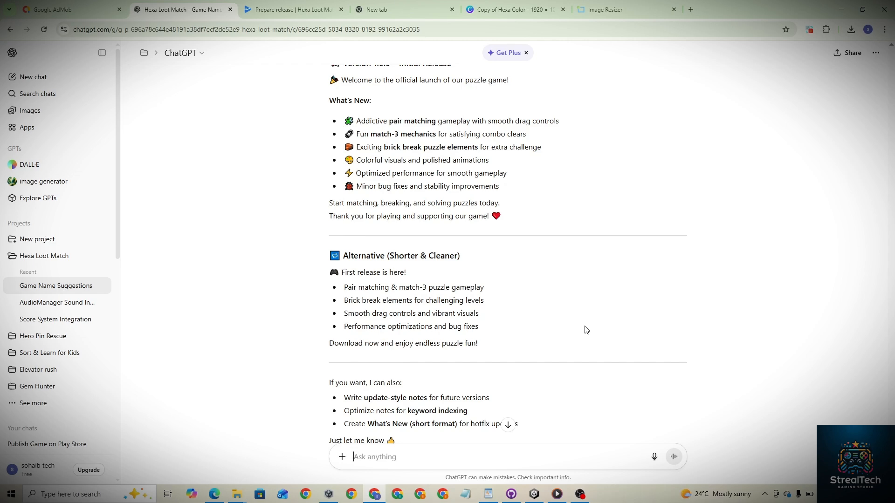
# - Ask ChatGPT to write the release notes in 4 to 5 lines inside the pasted en-US tags
pyautogui.scroll(4, 551, 278)
pyautogui.scroll(-6, 551, 279)
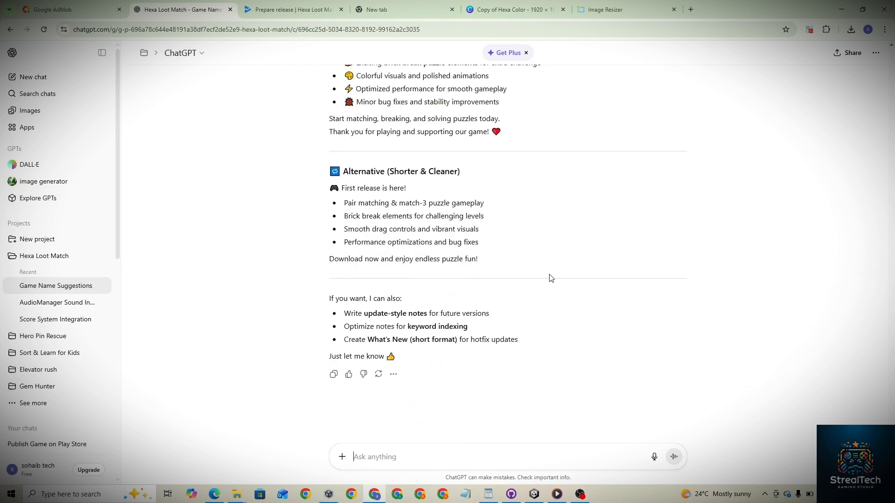
pyautogui.write('write in 4 to 5 lines into tags "')
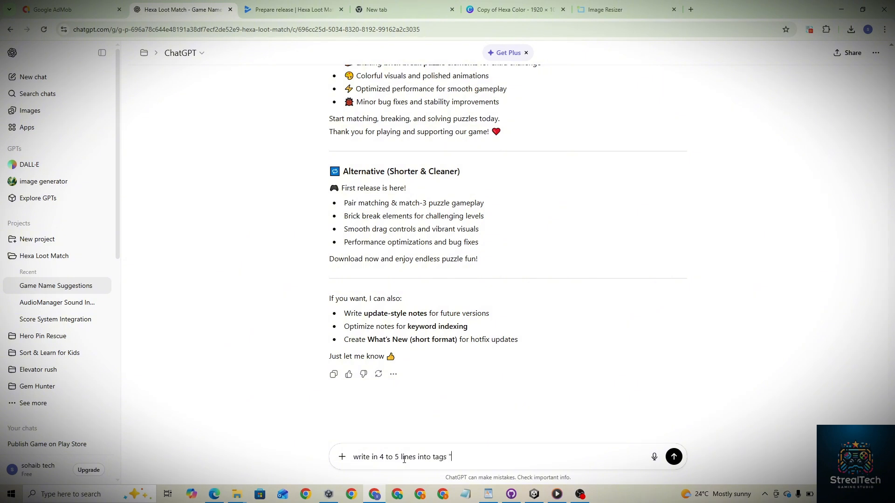
pyautogui.write('<en-US> Enter or paste your release notes for en-US here </en-US>"')
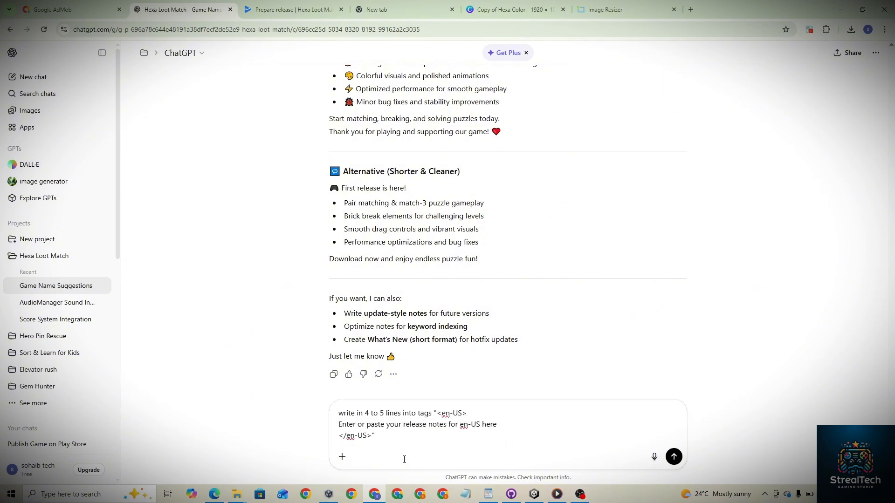
pyautogui.press('Return')
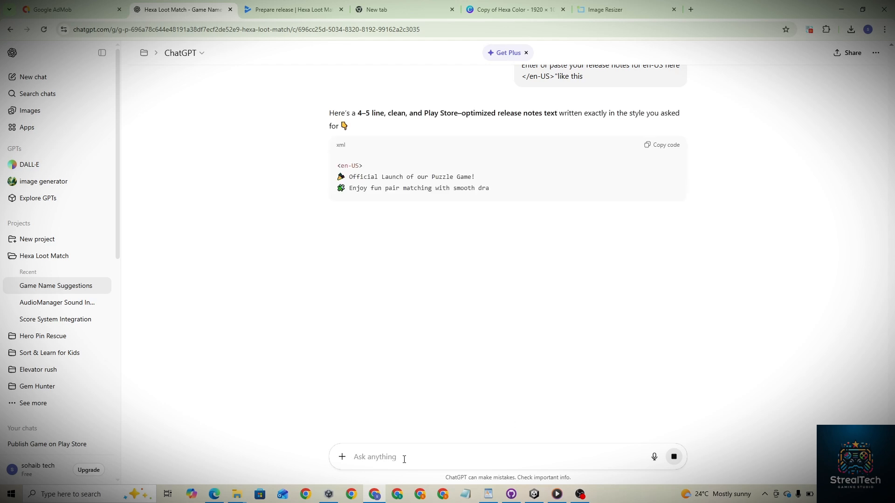
# - Copy the generated code block and paste it into the internal testing release's release notes field
pyautogui.click(652, 147)
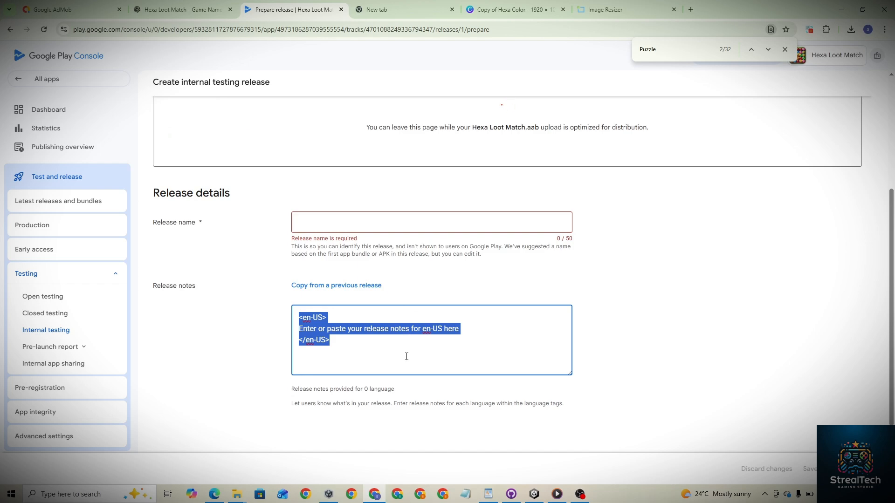
pyautogui.hotkey('ctrl', 'v')
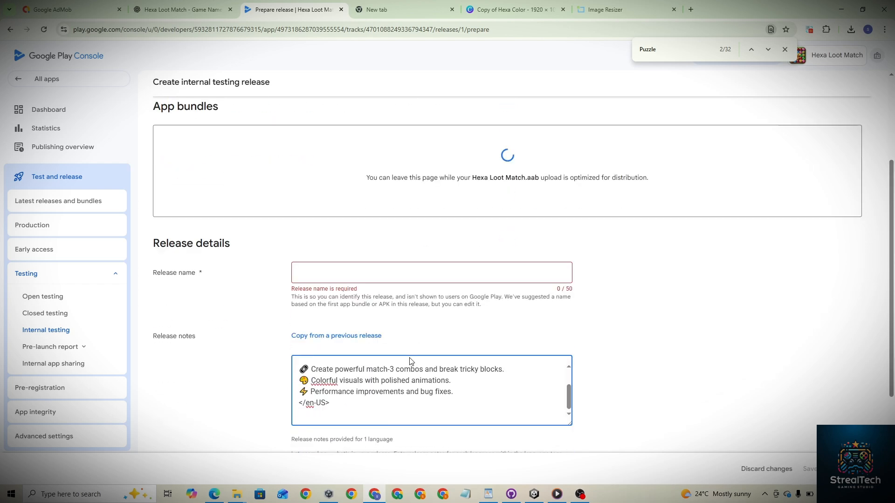
pyautogui.scroll(3, 404, 291)
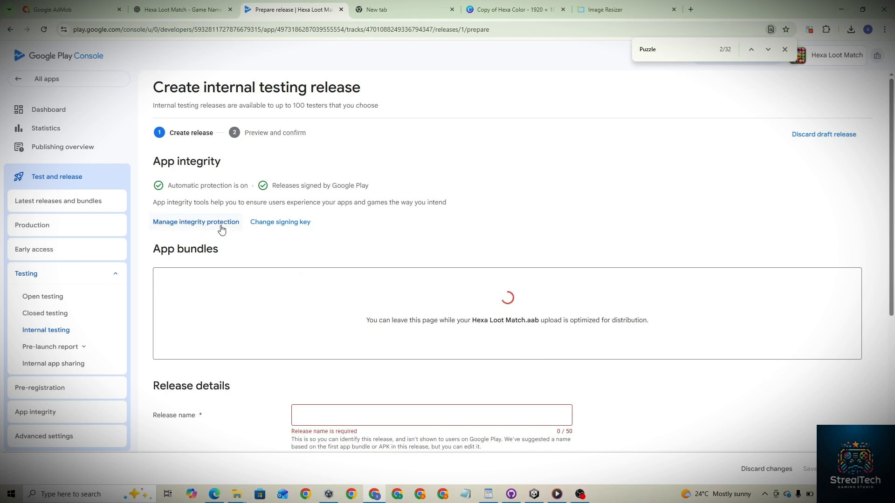
pyautogui.scroll(-3, 222, 234)
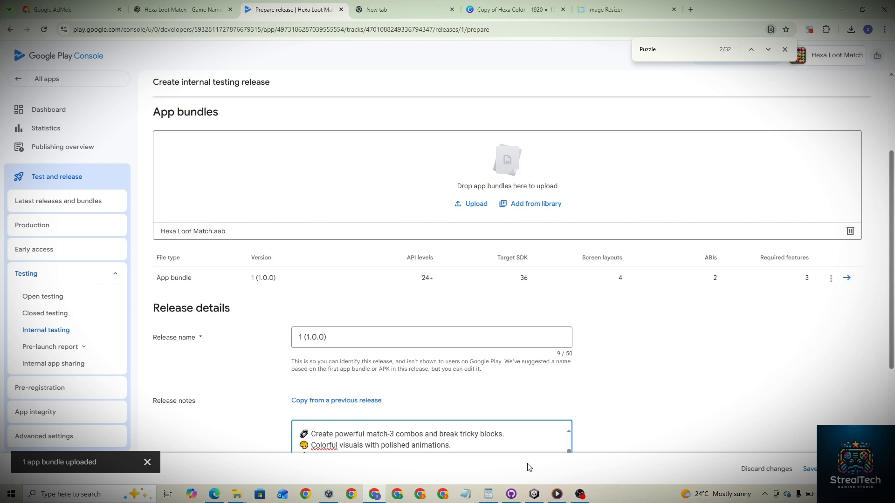
pyautogui.scroll(-3, 529, 467)
pyautogui.scroll(6, 529, 467)
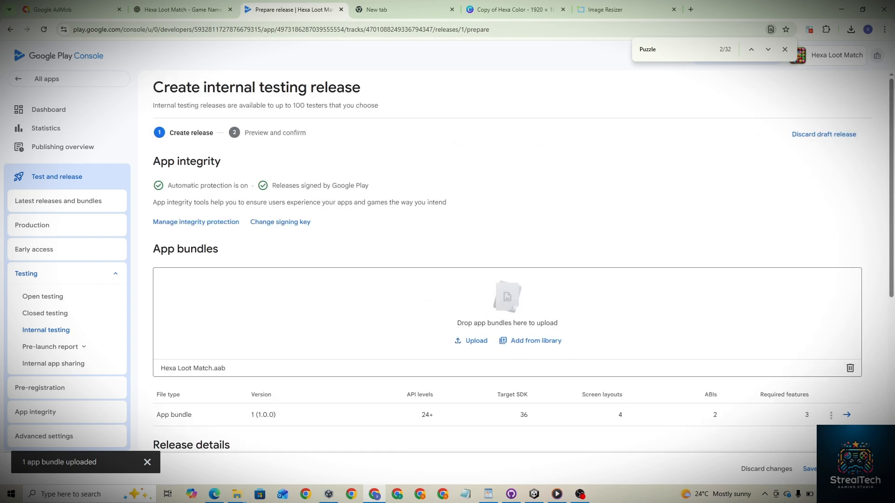
# - Continue to the release review and save and publish the internal testing release
pyautogui.click(865, 469)
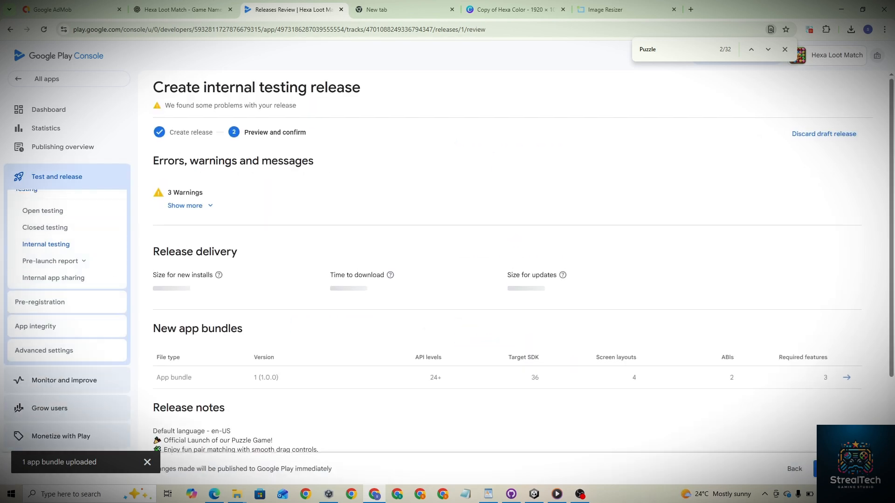
pyautogui.scroll(-3, 507, 261)
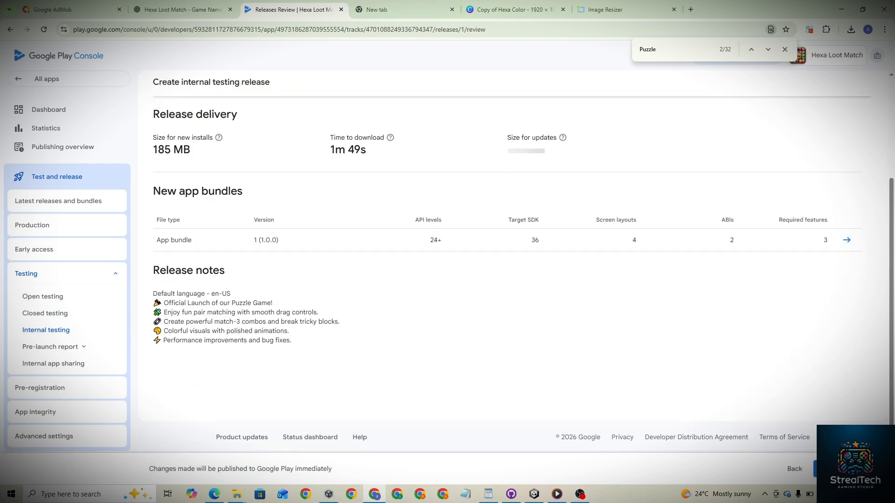
pyautogui.click(844, 469)
pyautogui.click(515, 288)
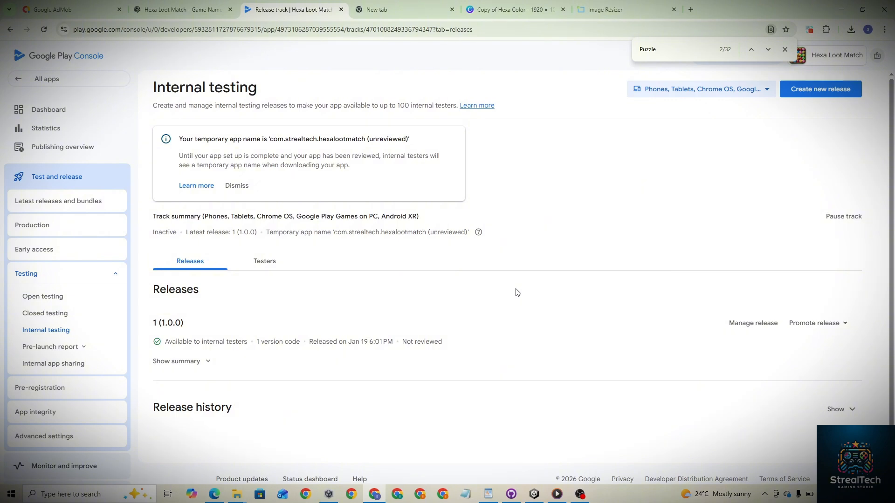
# - Open the details of release 1 (1.0.0) and return to Internal testing
pyautogui.click(753, 327)
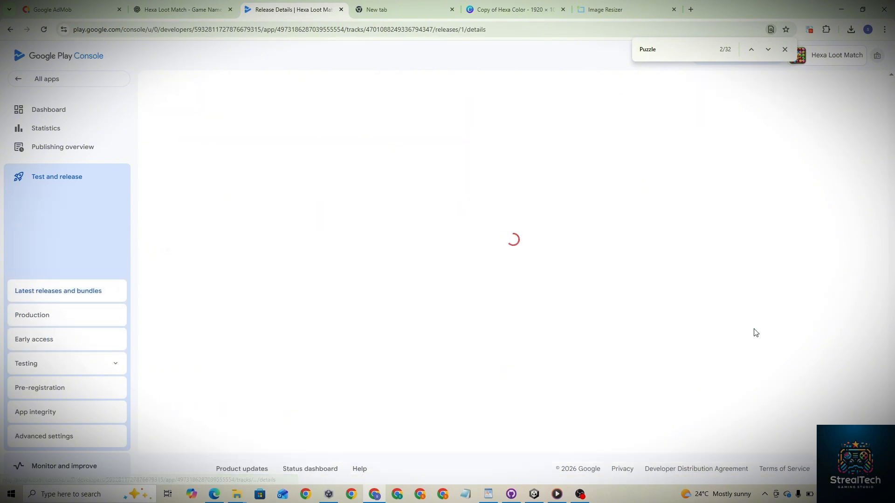
pyautogui.scroll(-4, 456, 256)
pyautogui.scroll(4, 456, 258)
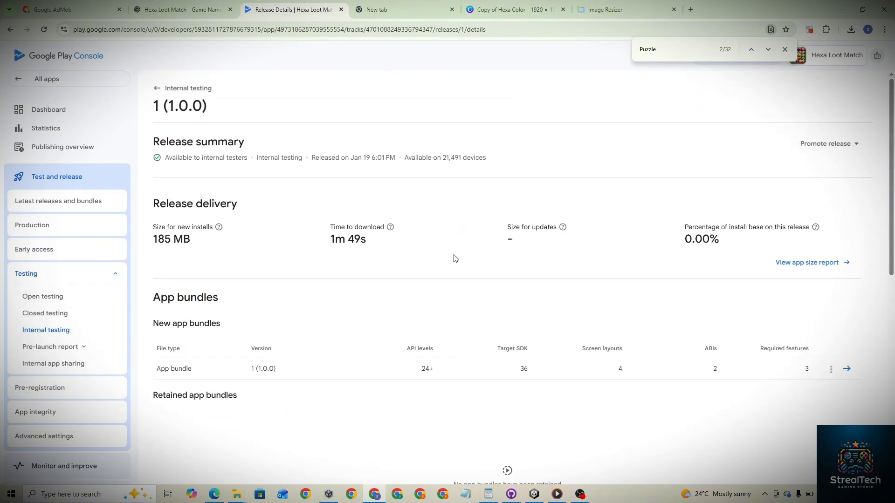
pyautogui.click(155, 91)
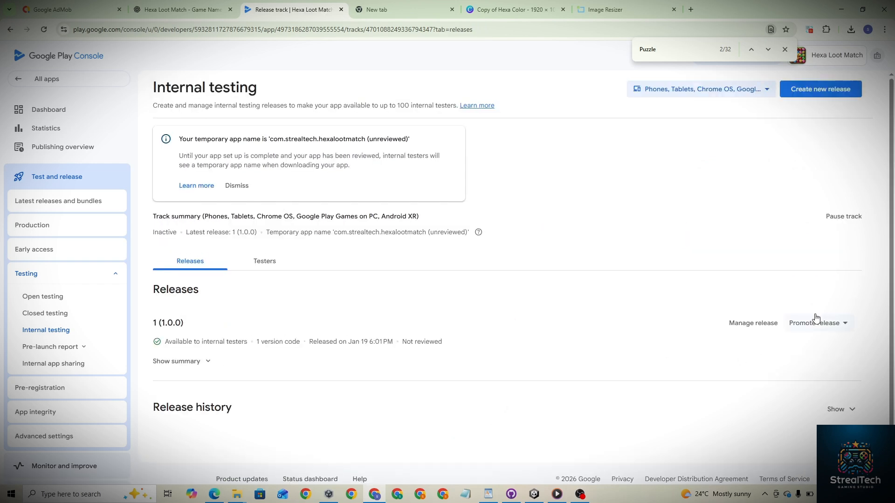
# - Promote release 1 (1.0.0) to Production and continue to its review page
pyautogui.click(816, 319)
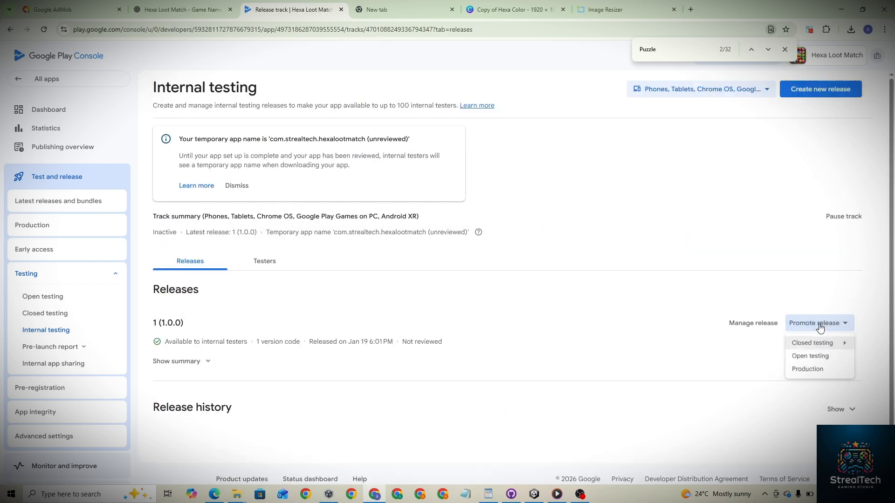
pyautogui.click(814, 374)
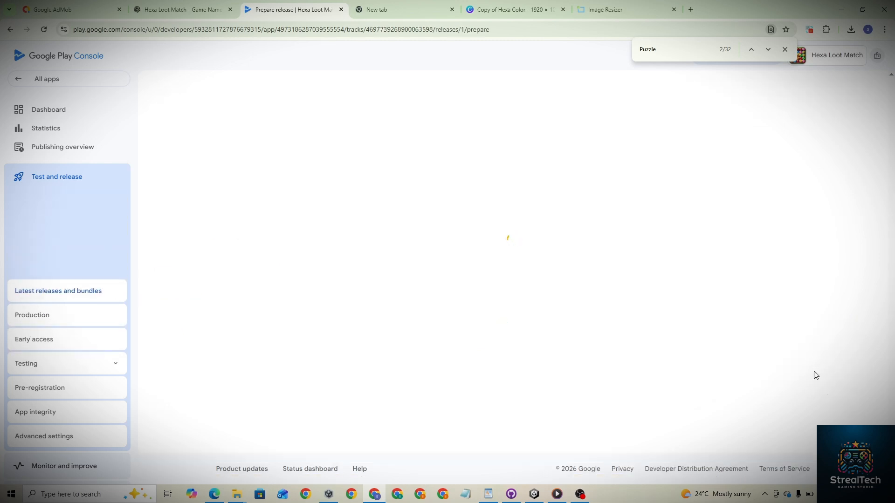
pyautogui.scroll(-4, 705, 336)
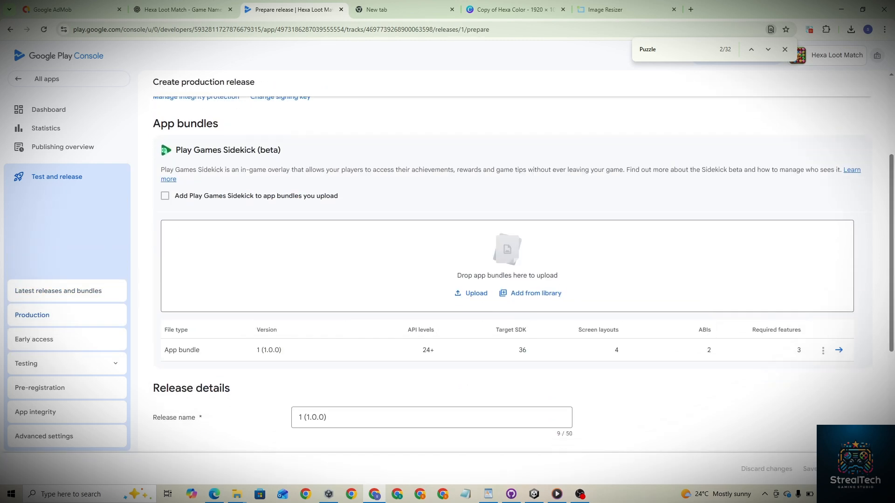
pyautogui.click(839, 469)
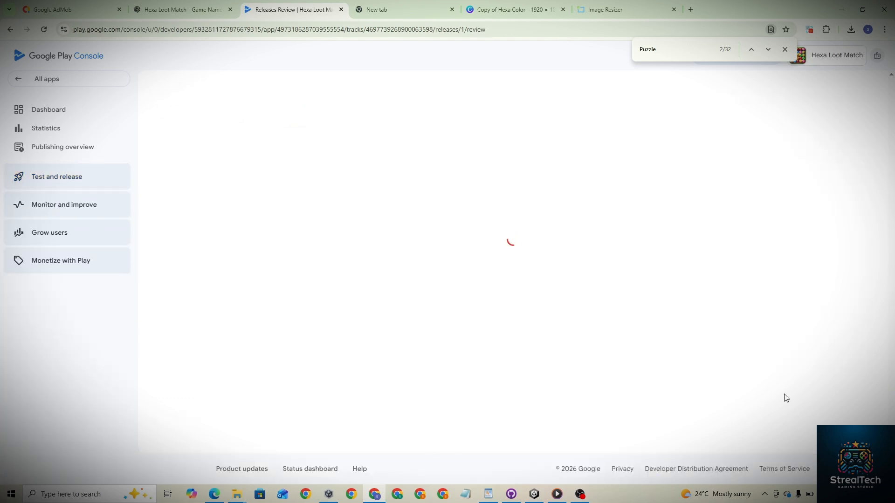
pyautogui.click(186, 166)
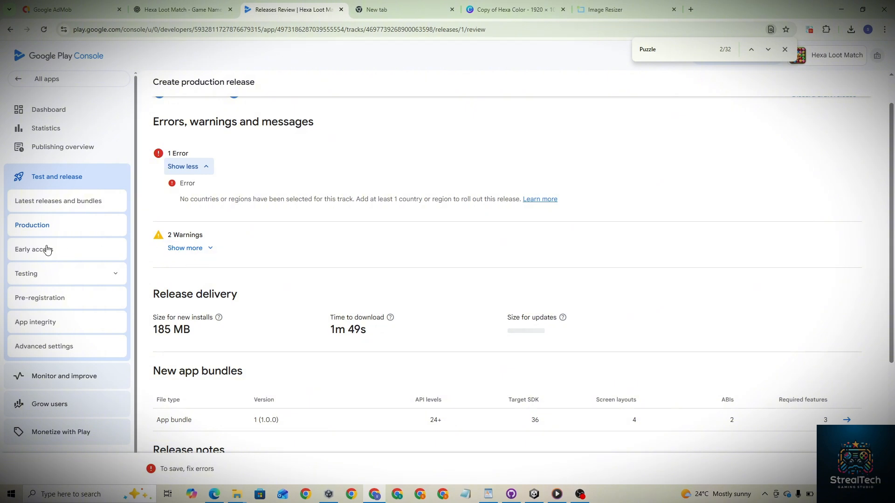
# - Select all countries / regions for the Production track, save, and go to the Publishing overview
pyautogui.click(31, 227)
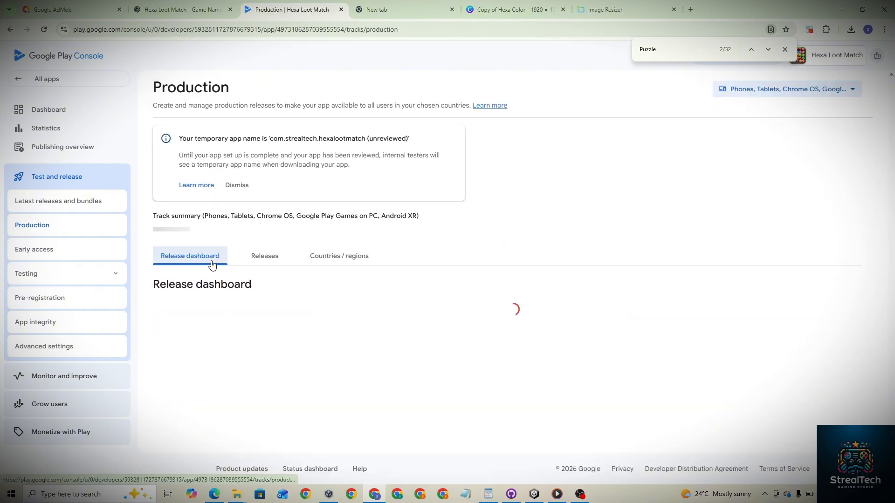
pyautogui.click(351, 244)
pyautogui.click(481, 399)
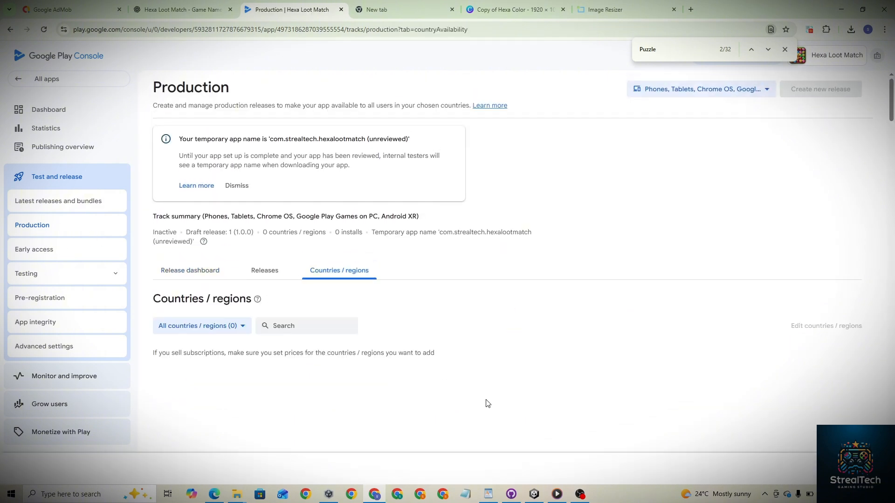
pyautogui.click(164, 382)
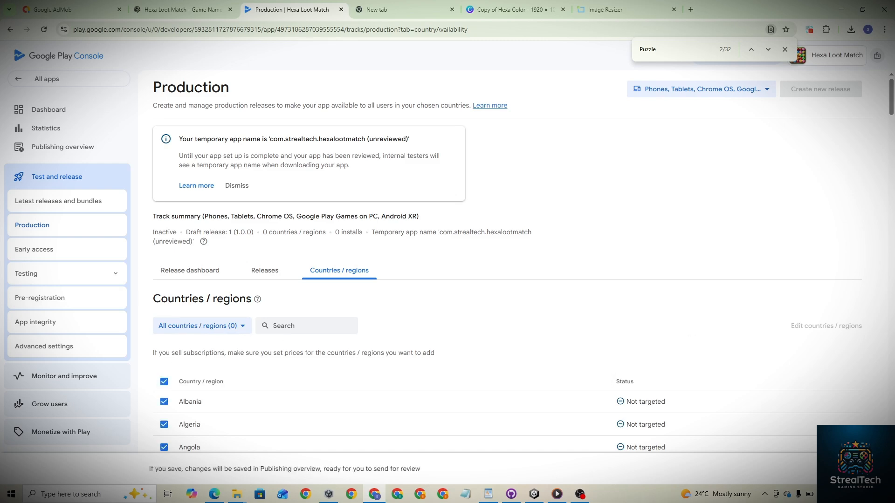
pyautogui.click(848, 469)
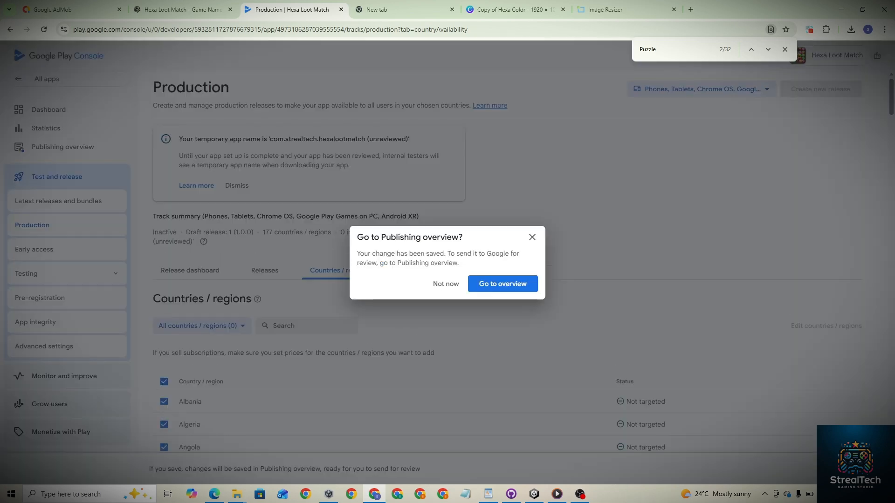
pyautogui.click(503, 285)
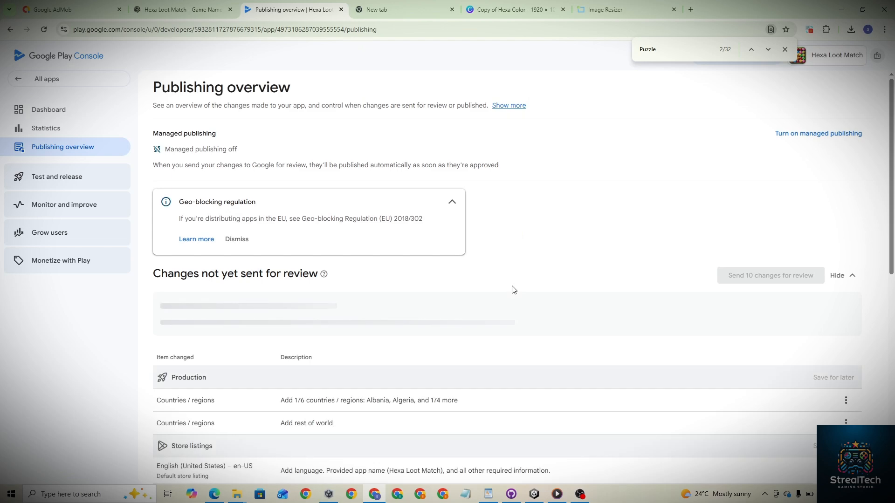
# - Send the 10 pending changes to Google for review
pyautogui.click(752, 285)
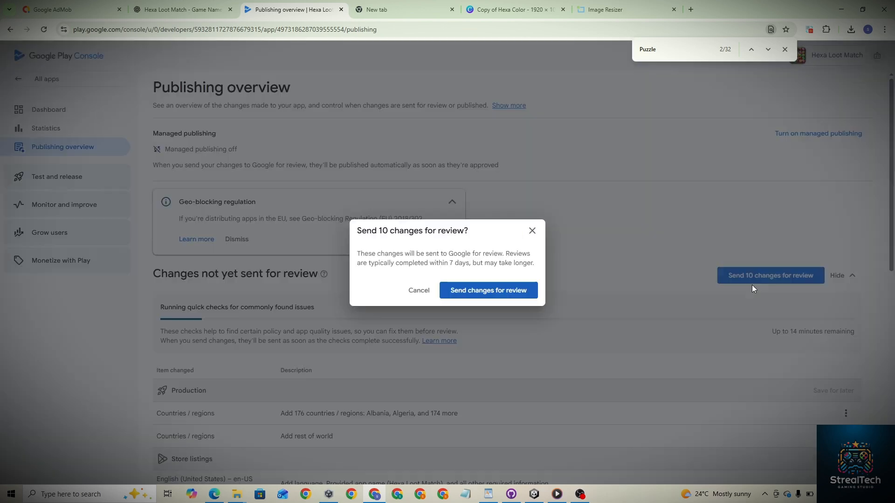
pyautogui.click(501, 292)
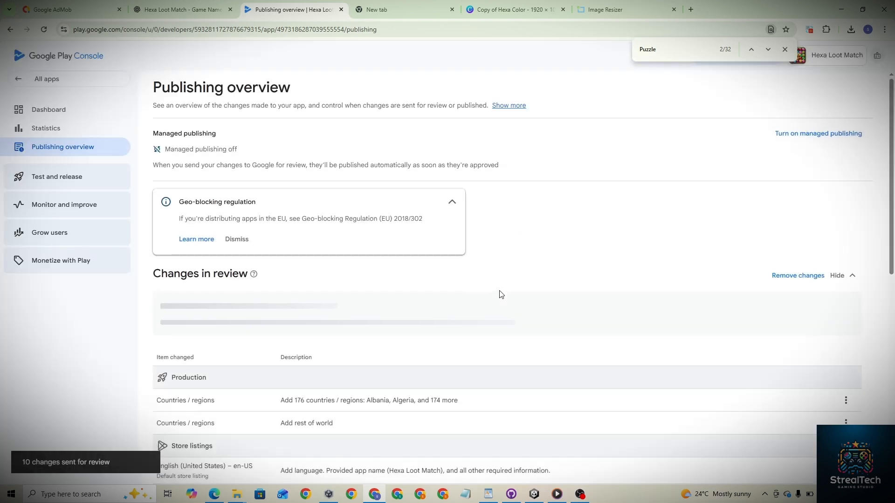
pyautogui.scroll(-3, 500, 293)
pyautogui.scroll(-6, 500, 294)
pyautogui.scroll(7, 499, 294)
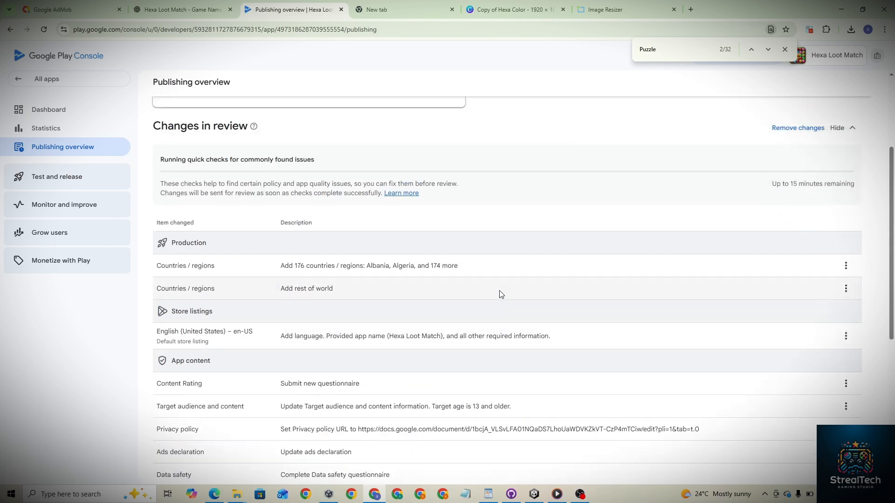
pyautogui.click(581, 496)
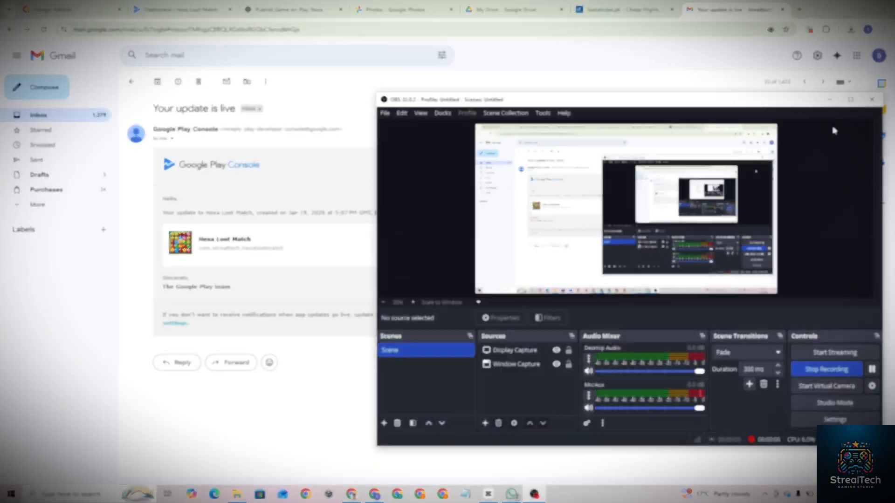
pyautogui.click(830, 99)
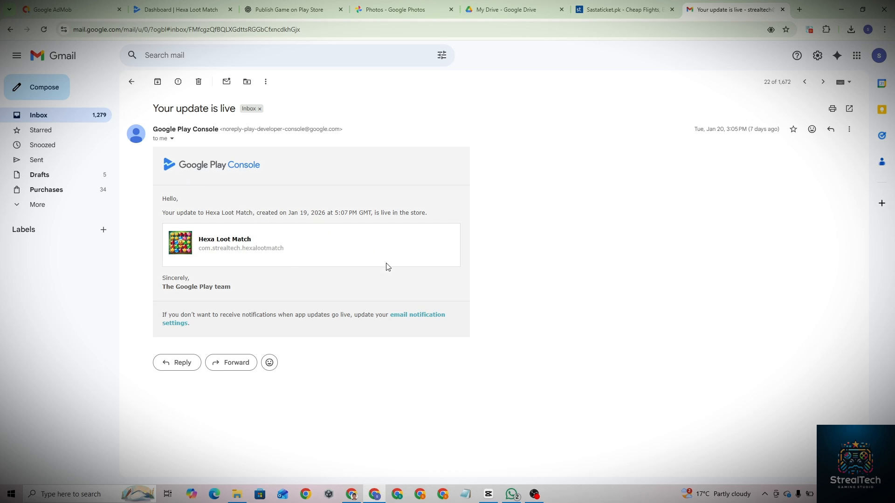
# - Open the app's live Google Play store page from the dashboard and check its What's new section
pyautogui.click(191, 5)
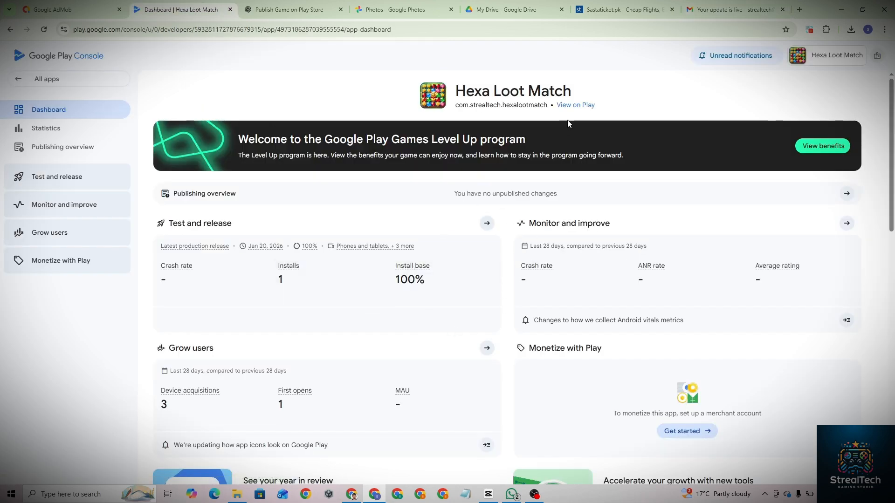
pyautogui.click(572, 107)
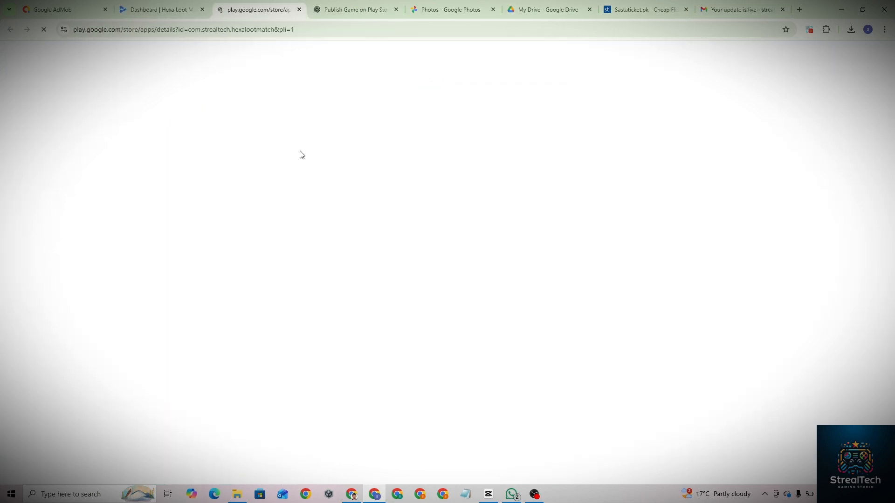
pyautogui.scroll(-12, 335, 328)
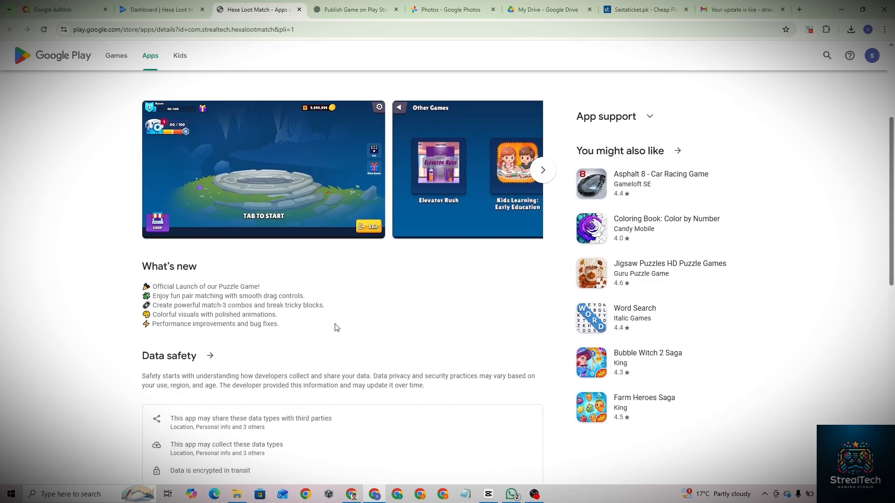
pyautogui.scroll(7, 336, 328)
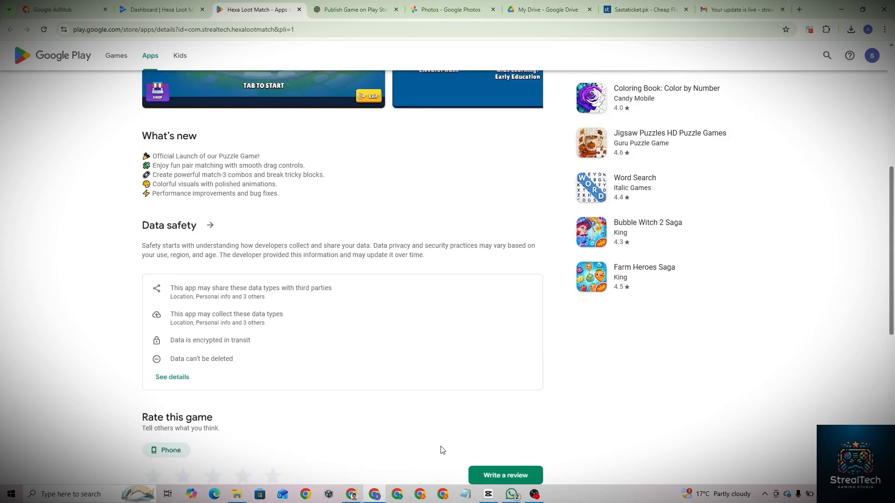
pyautogui.click(534, 493)
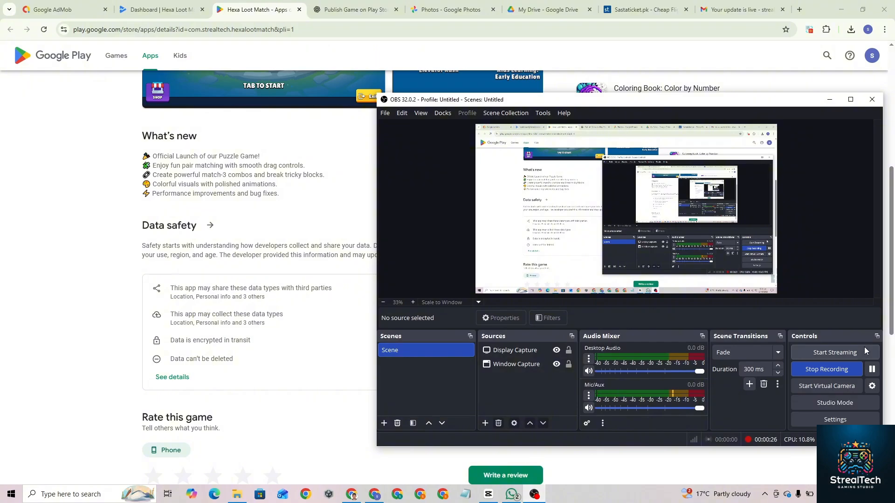